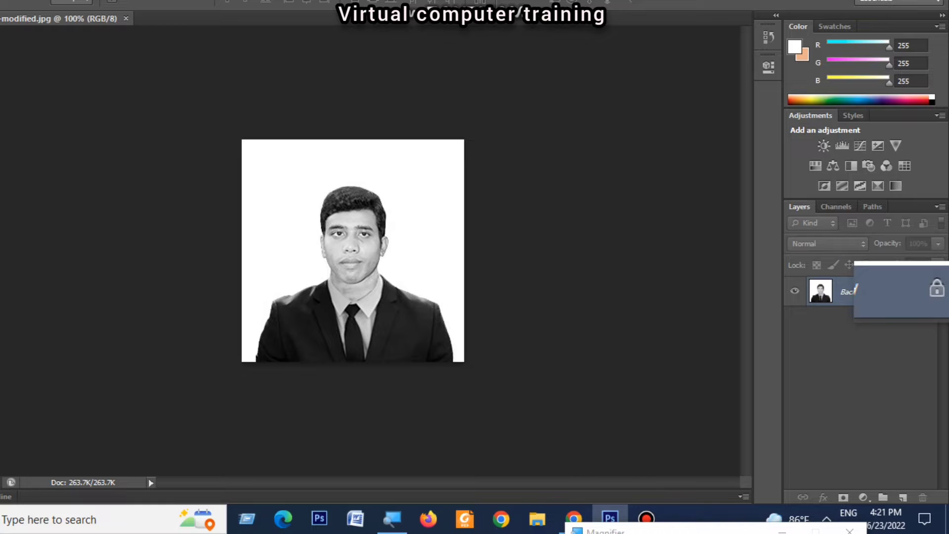
- Duplicate the Background layer as "Background copy" in the same document
right_click(841, 292)
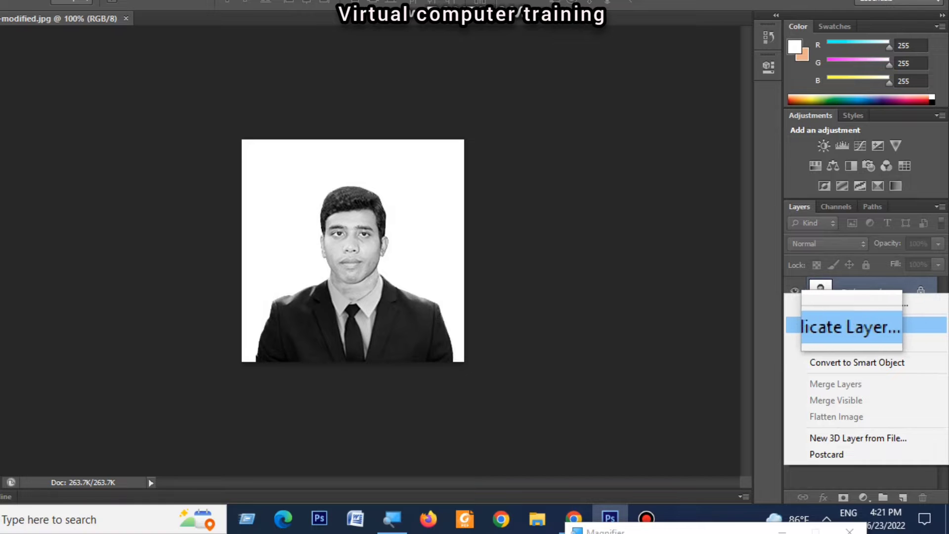
click(843, 325)
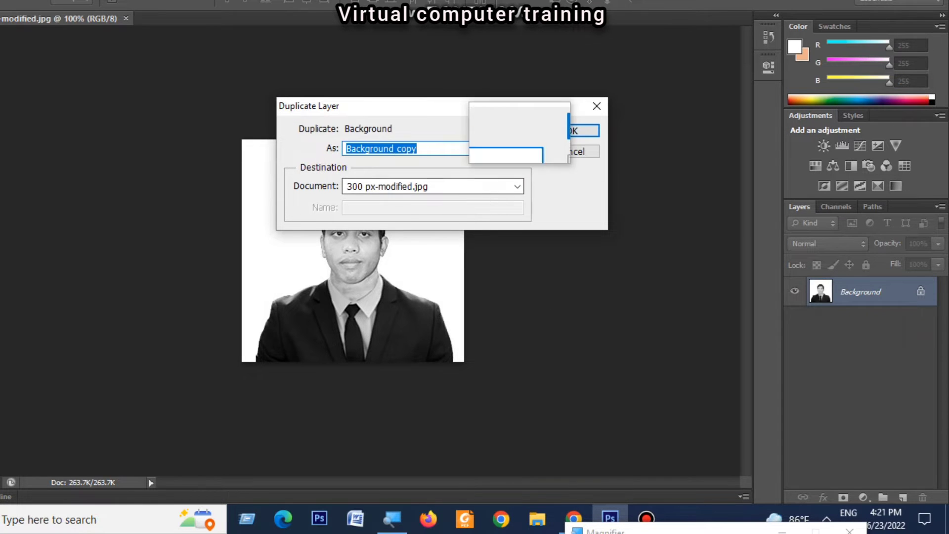
click(569, 130)
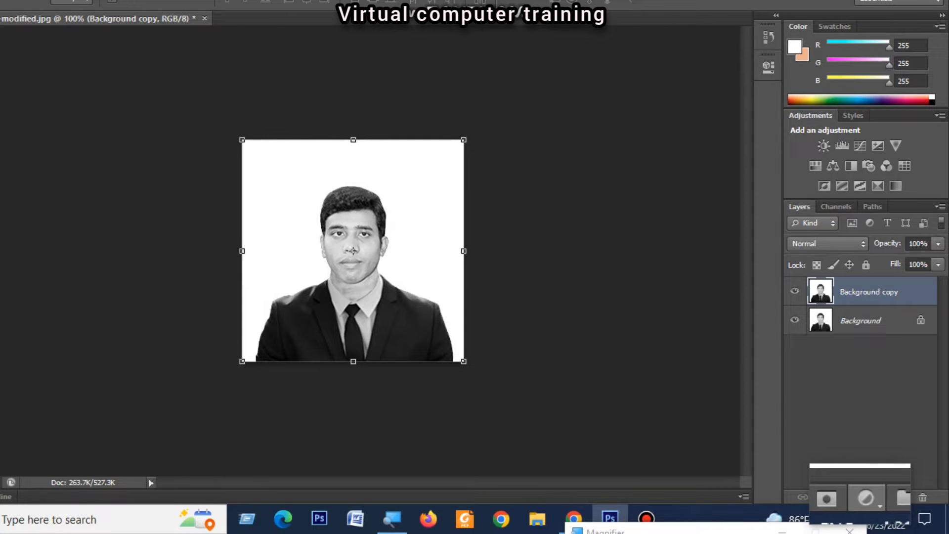
- Add a Solid Color fill layer above the photo copy in bright magenta, c602ff
click(863, 497)
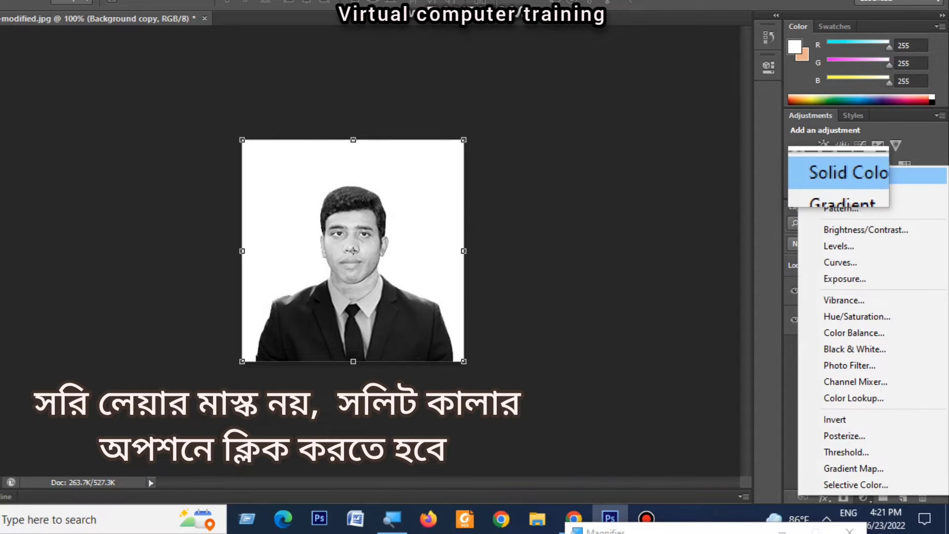
click(841, 174)
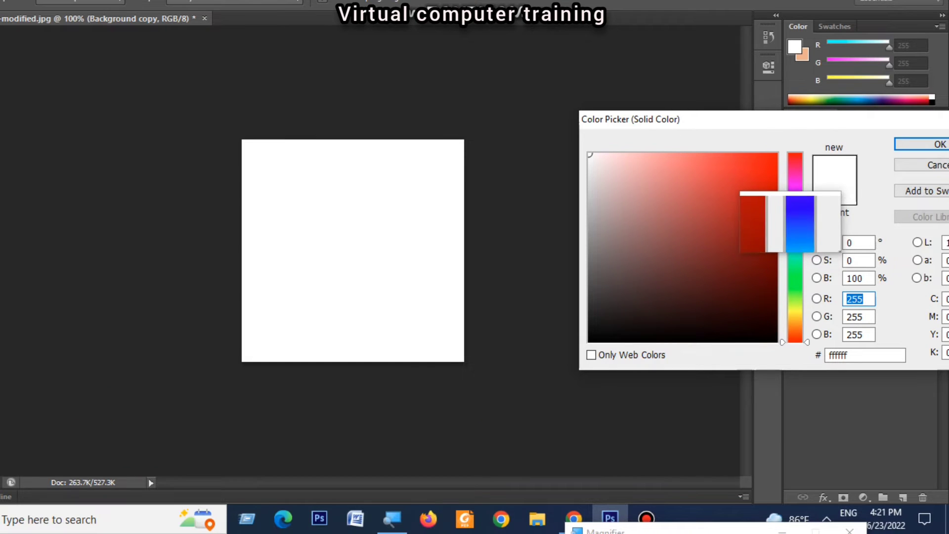
click(795, 192)
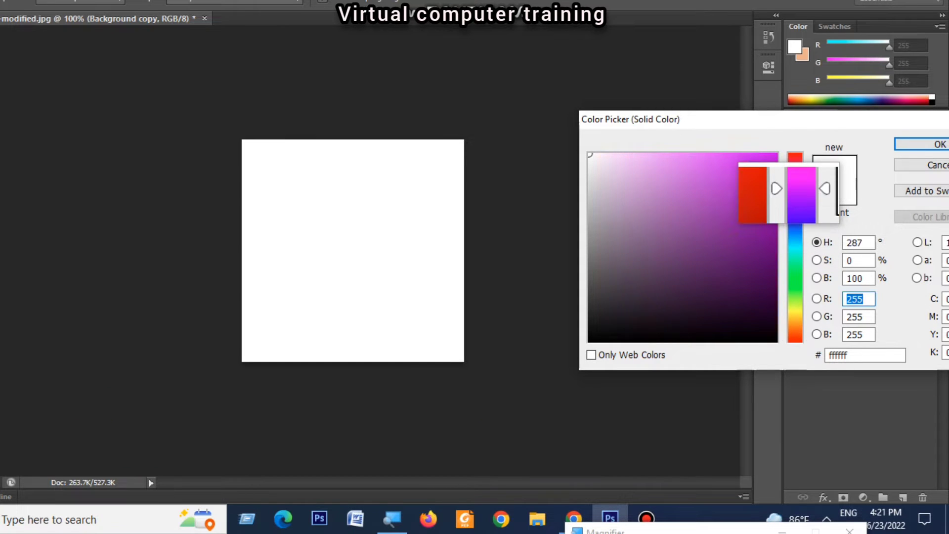
drag(770, 159, 775, 155)
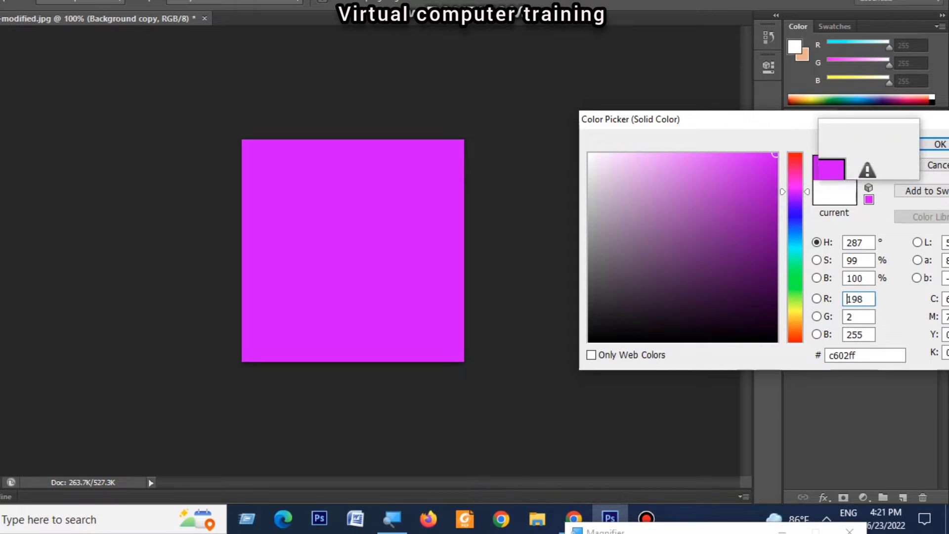
click(918, 144)
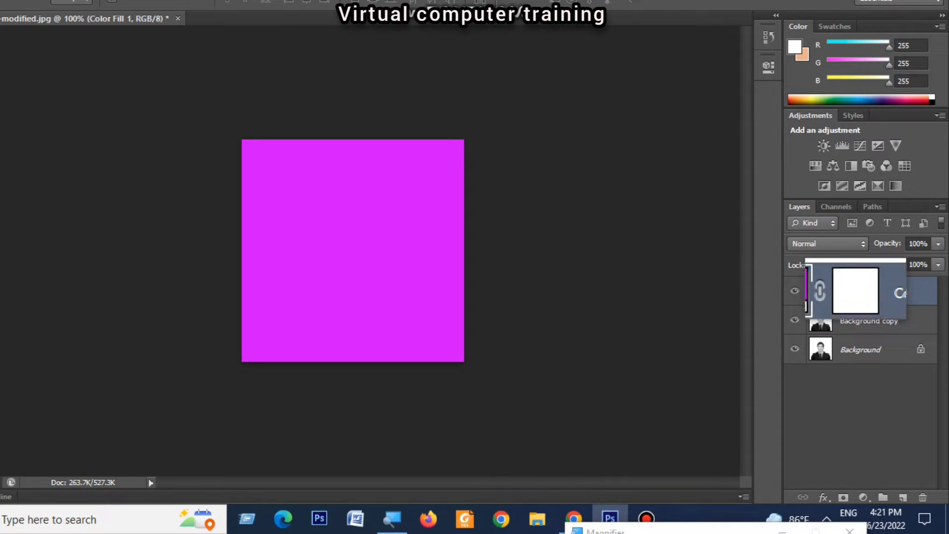
- Invert the magenta fill layer's mask to black and set the layer's blend mode to Color
click(856, 291)
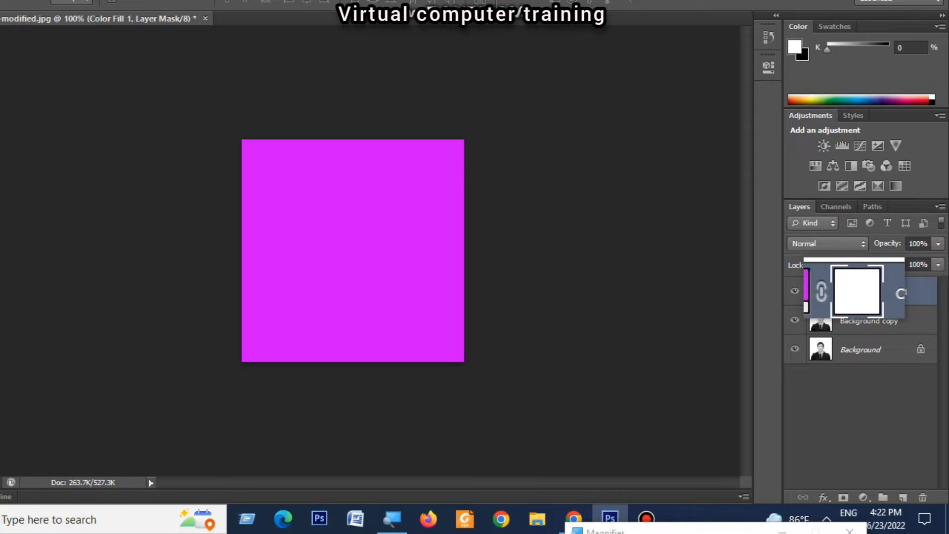
key(ctrl+i)
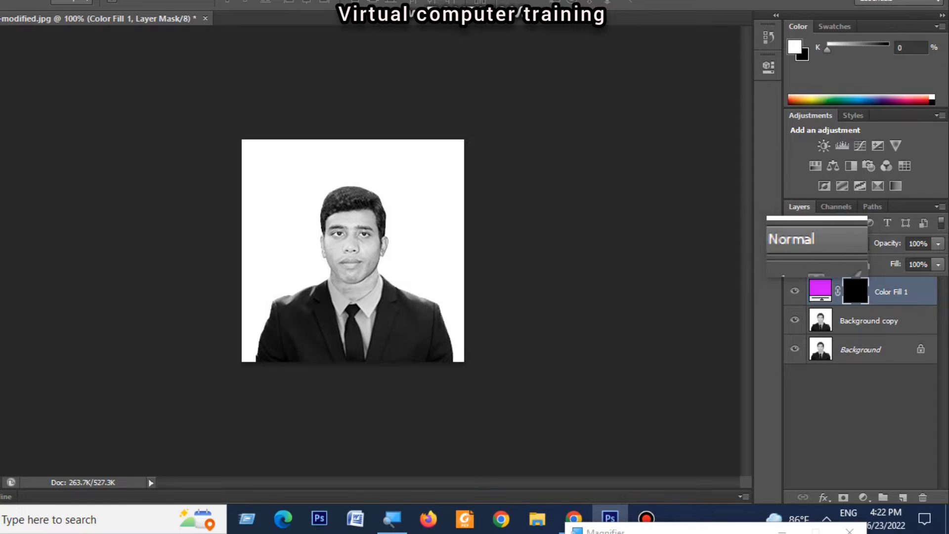
click(817, 243)
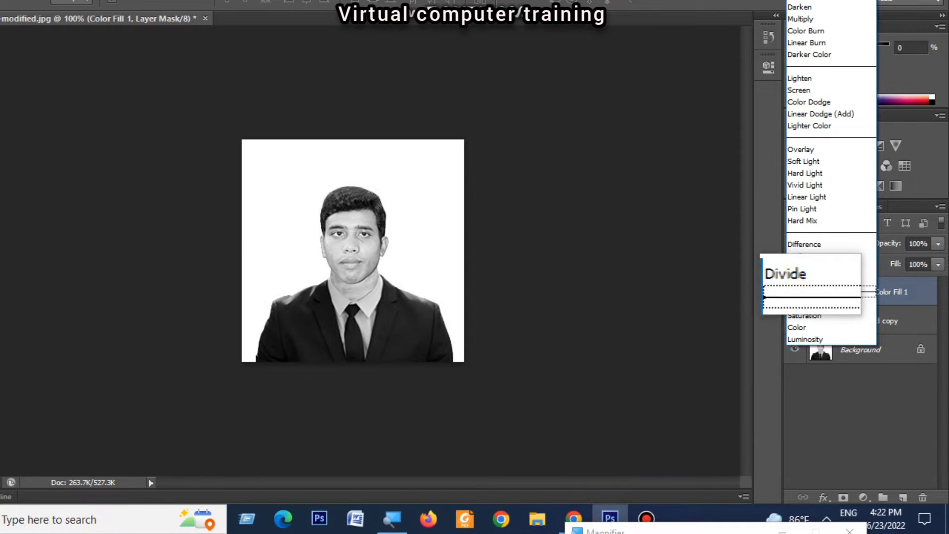
click(800, 318)
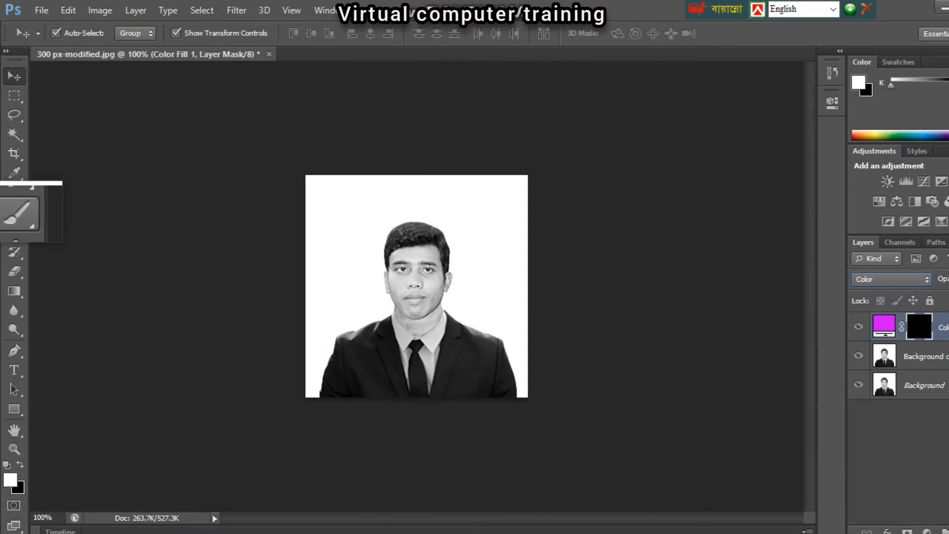
- Paint white with the Brush on the fill layer's mask to colour the shirt collar on the photo's right side
click(15, 213)
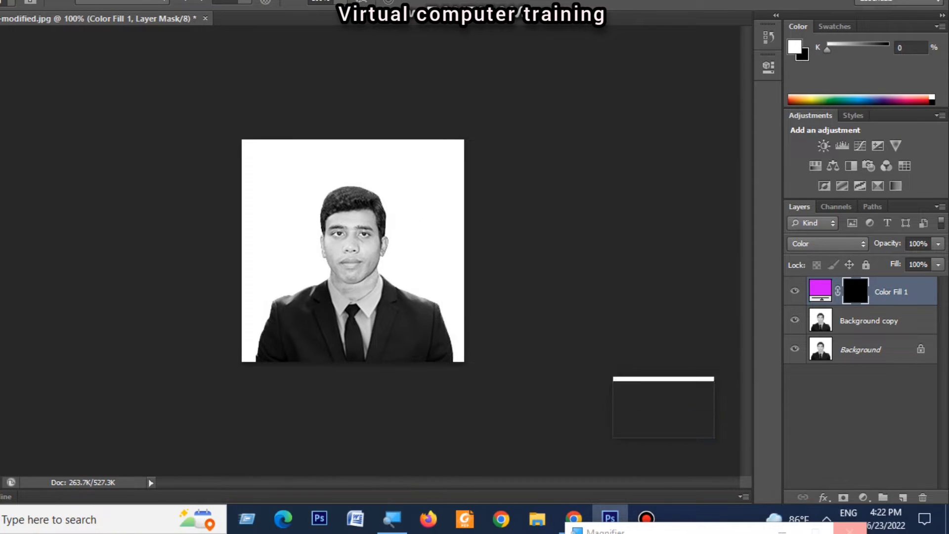
scroll(352, 294, up, 3)
scroll(352, 295, up, 3)
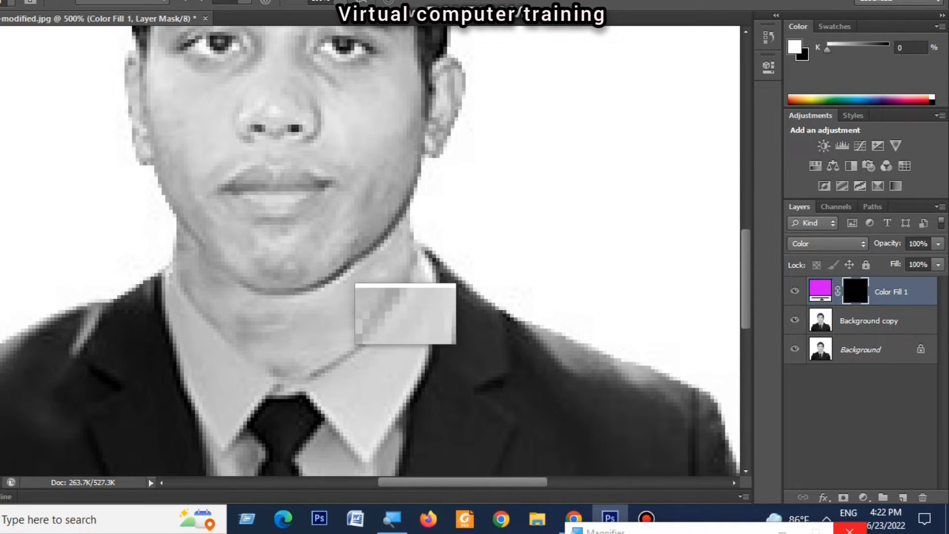
mouse_move(409, 300)
mouse_down()
mouse_move(381, 326)
mouse_move(376, 352)
mouse_up()
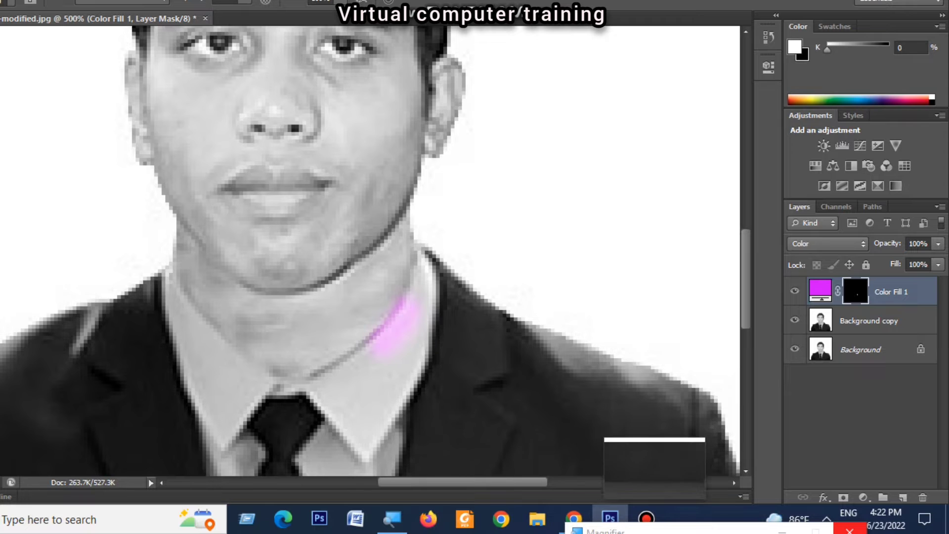
click(850, 530)
scroll(416, 343, up, 2)
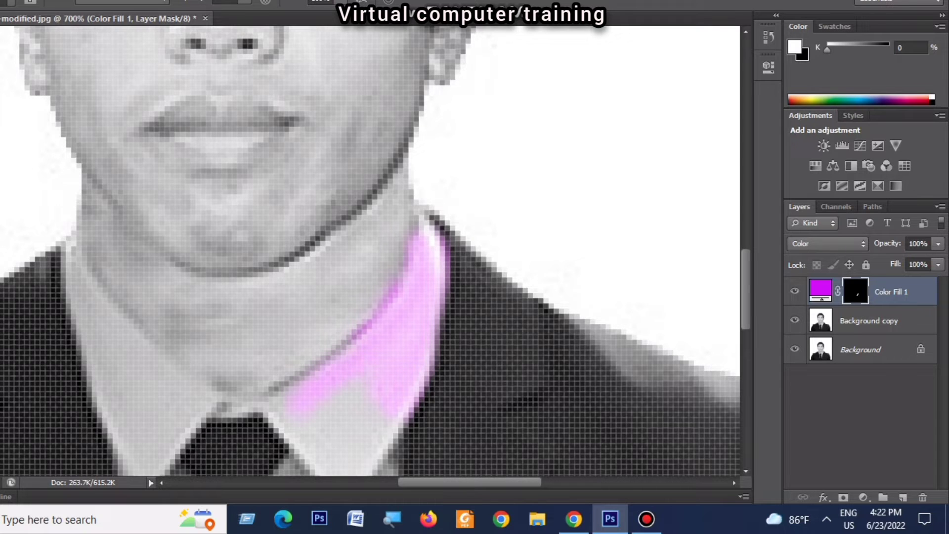
scroll(371, 251, down, 3)
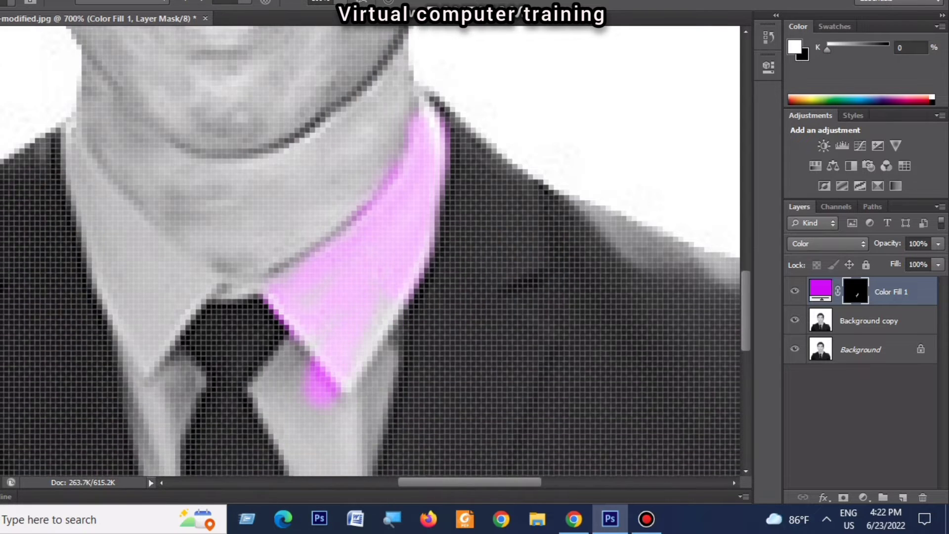
- Paint the shirt front below the right-hand collar magenta, down to its narrow tip between tie and jacket
scroll(371, 251, down, 2)
scroll(371, 252, down, 2)
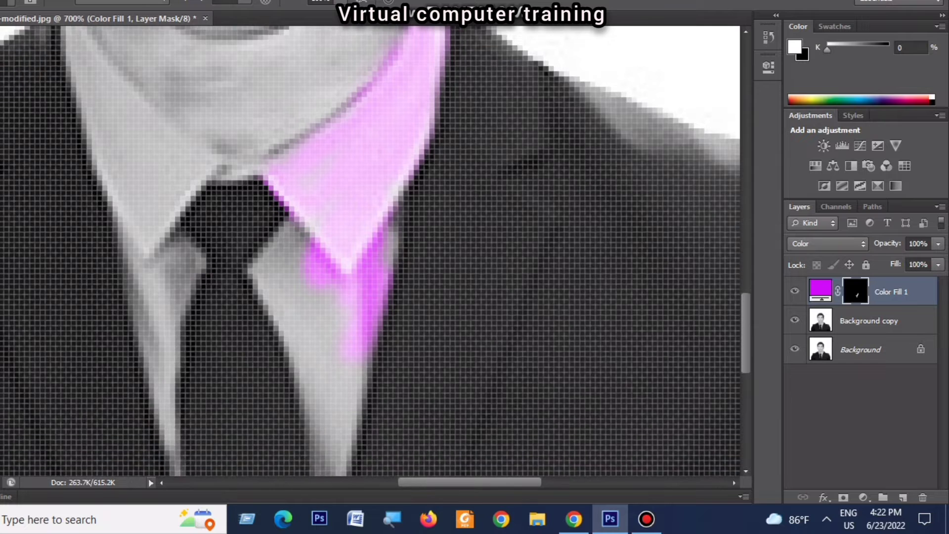
scroll(371, 251, down, 2)
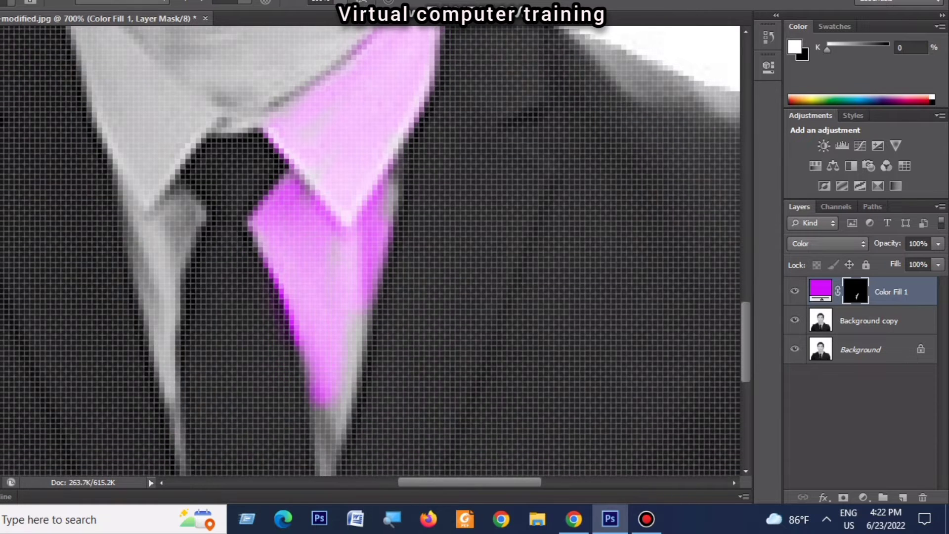
scroll(371, 251, down, 3)
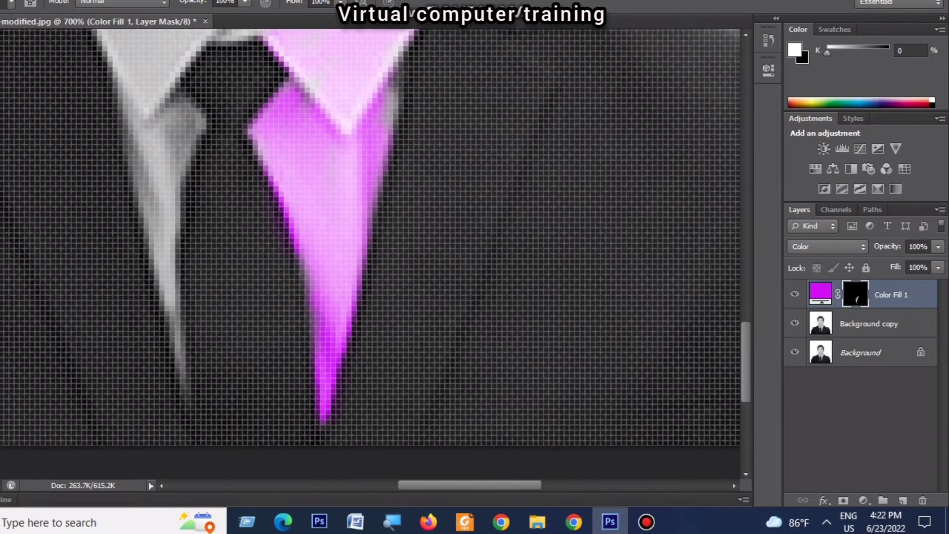
scroll(371, 251, up, 2)
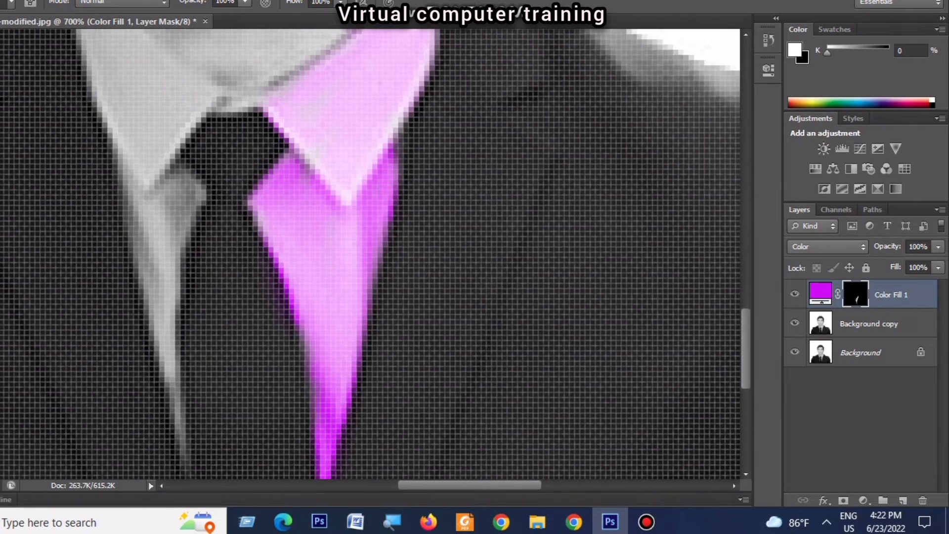
- Brush the magenta onto the collar on the photo's left side, the neckband above the tie and the shirt strip below
scroll(371, 251, left, 5)
scroll(371, 251, up, 2)
scroll(371, 251, up, 3)
drag(295, 110, 321, 194)
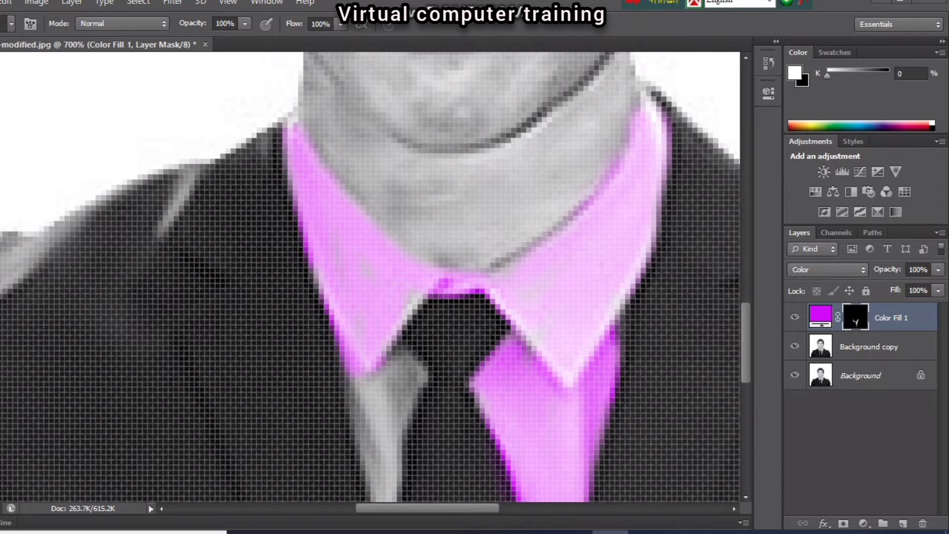
scroll(371, 277, down, 6)
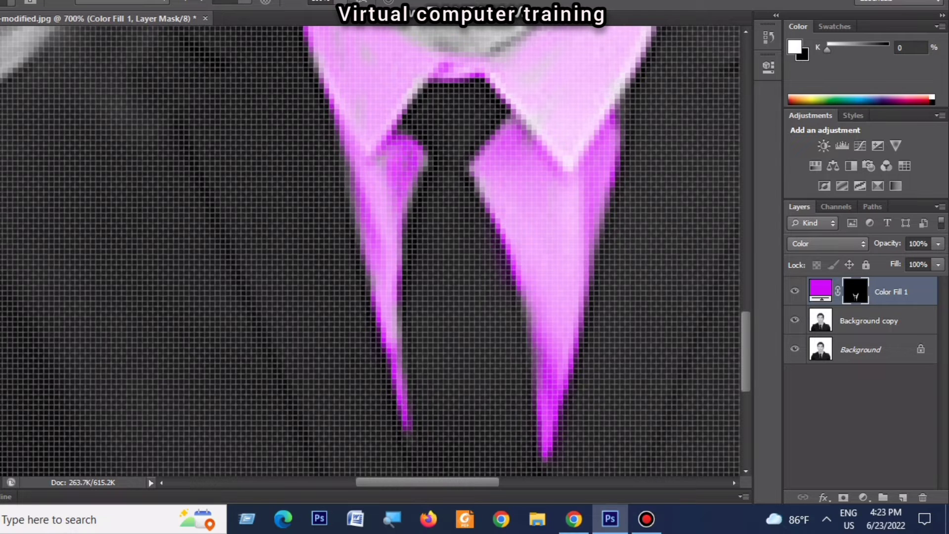
- Touch up the uncoloured outer edge of the right-hand collar on the fill mask and check the whole coloured shirt
scroll(391, 237, up, 4)
scroll(391, 222, down, 2)
scroll(391, 223, up, 3)
scroll(390, 222, right, 3)
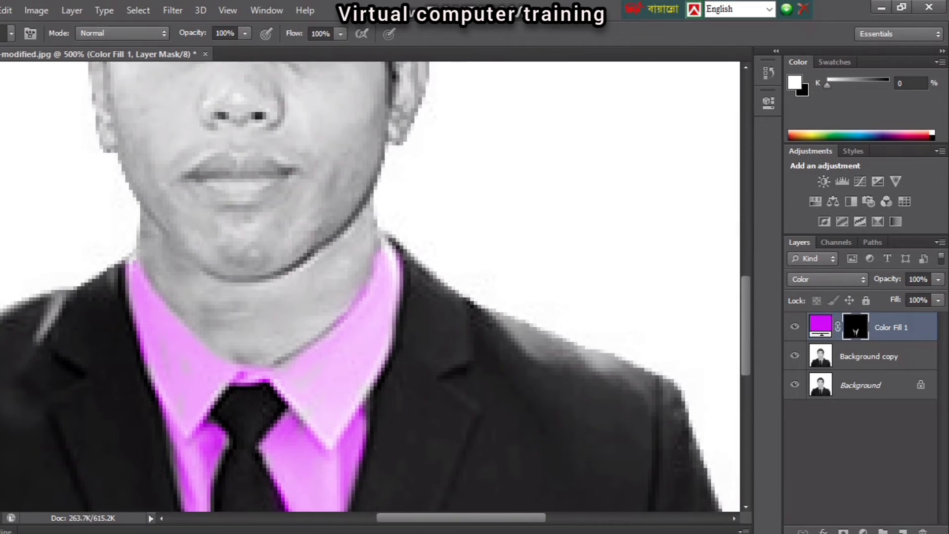
scroll(370, 287, right, 1)
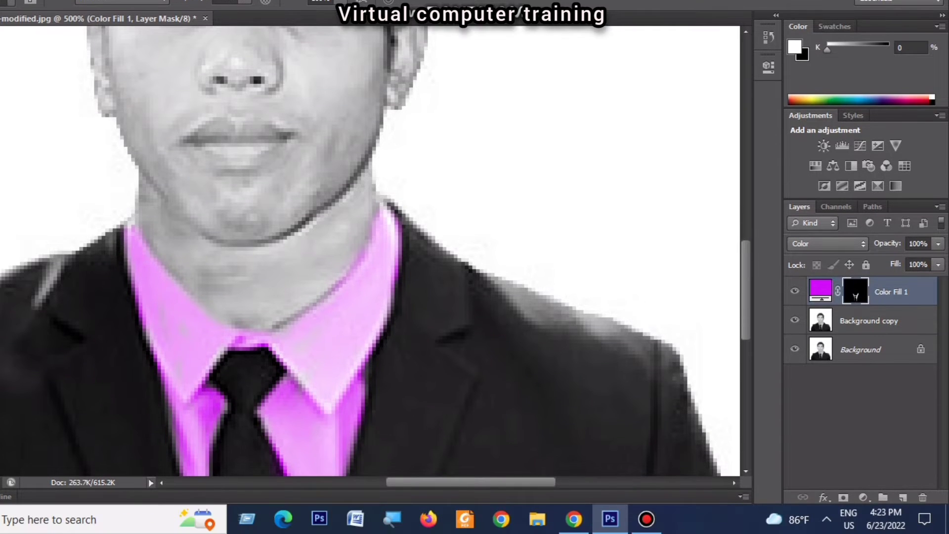
scroll(370, 286, down, 5)
scroll(371, 251, up, 3)
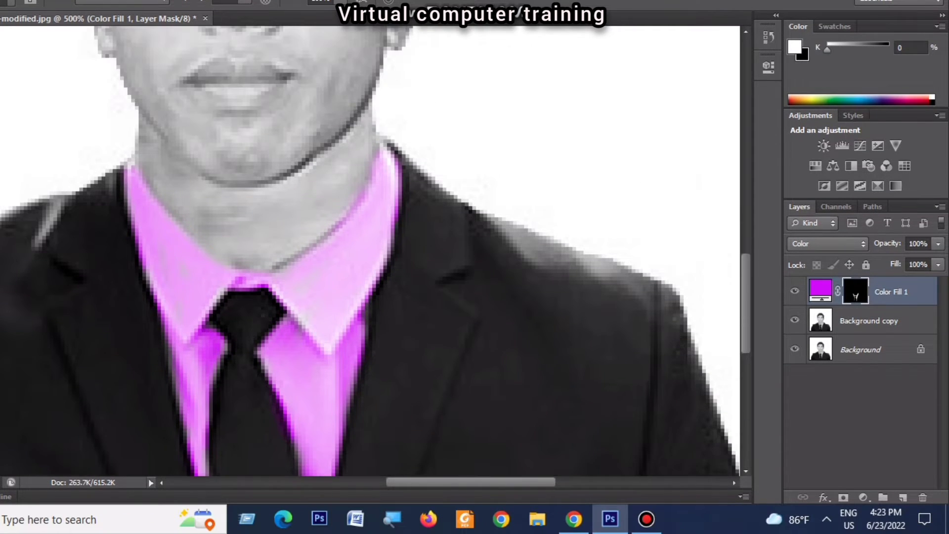
scroll(346, 232, down, 3)
scroll(366, 247, up, 1)
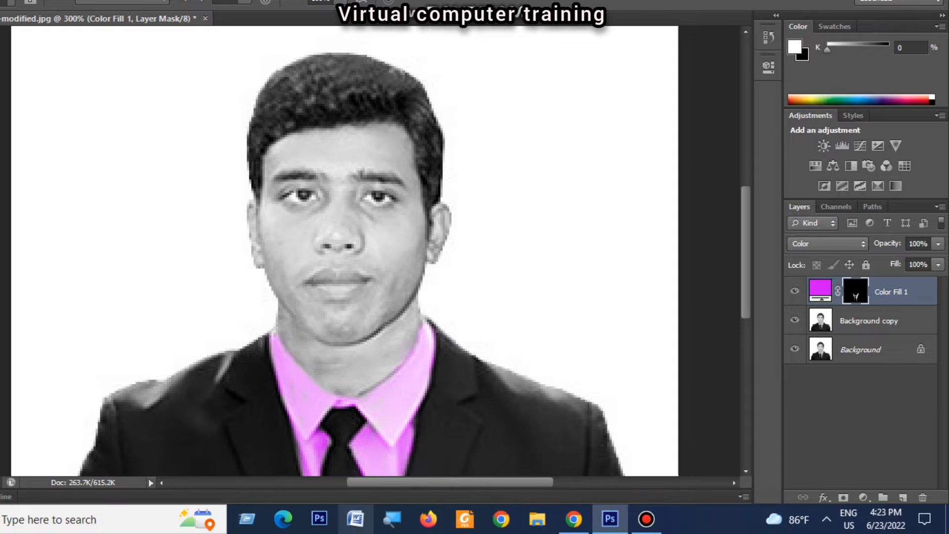
- Add a Color Balance adjustment layer with midtones set to +83 Cyan/Red and -92 Yellow/Blue
click(393, 520)
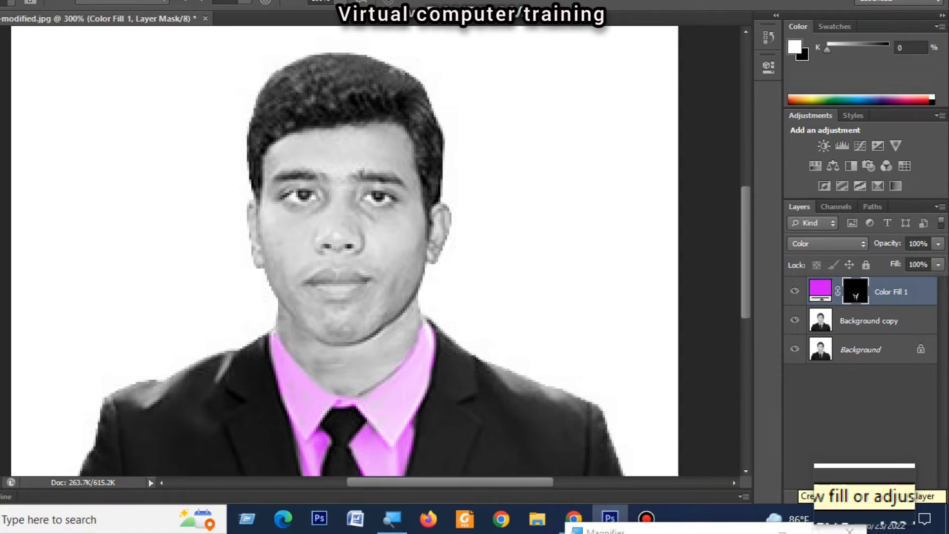
click(861, 499)
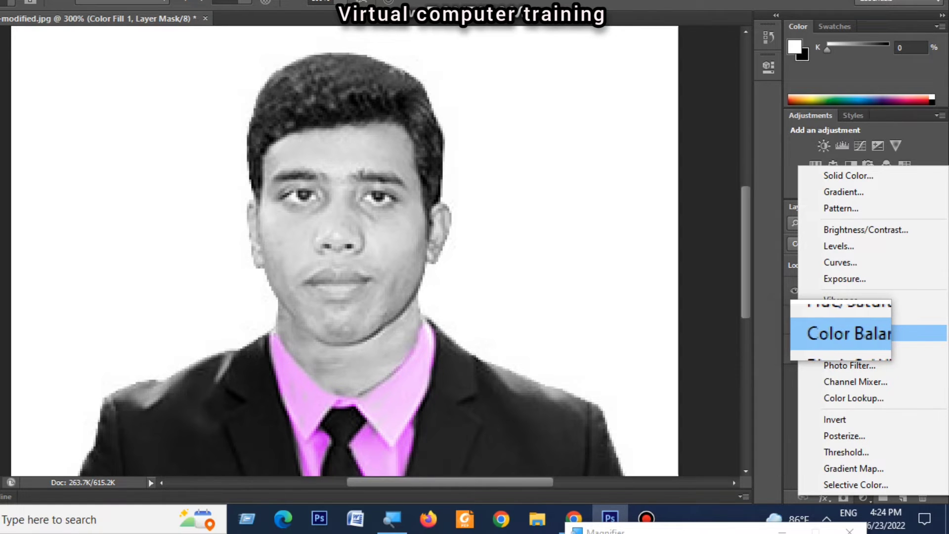
click(836, 333)
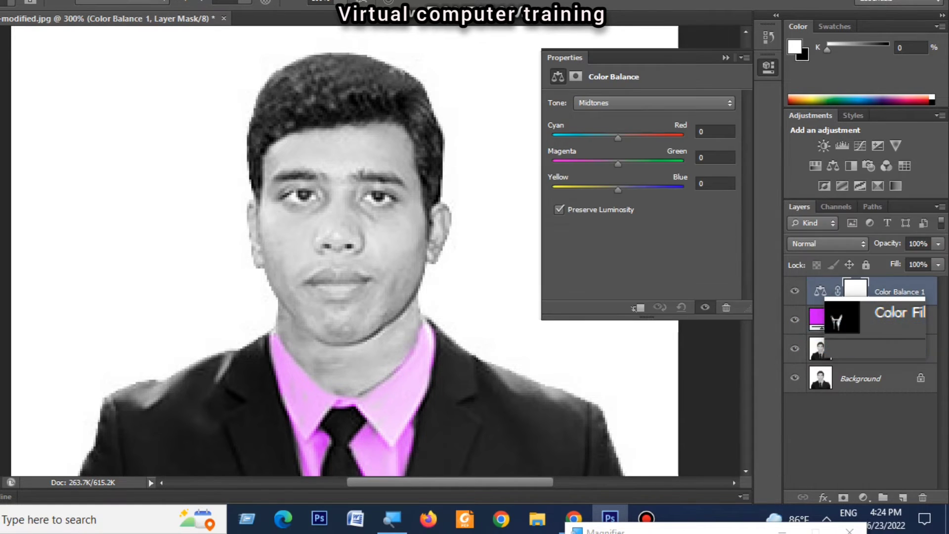
drag(618, 137, 666, 134)
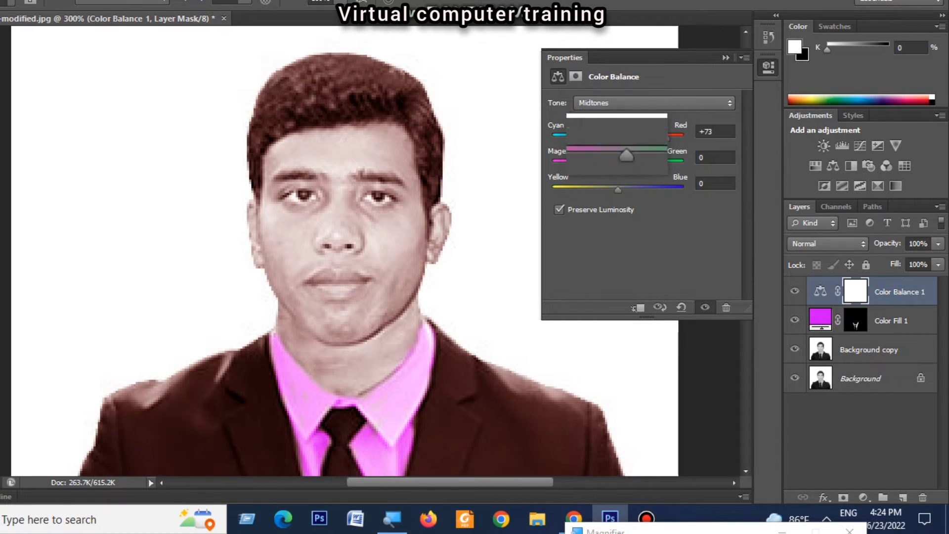
drag(619, 188, 559, 187)
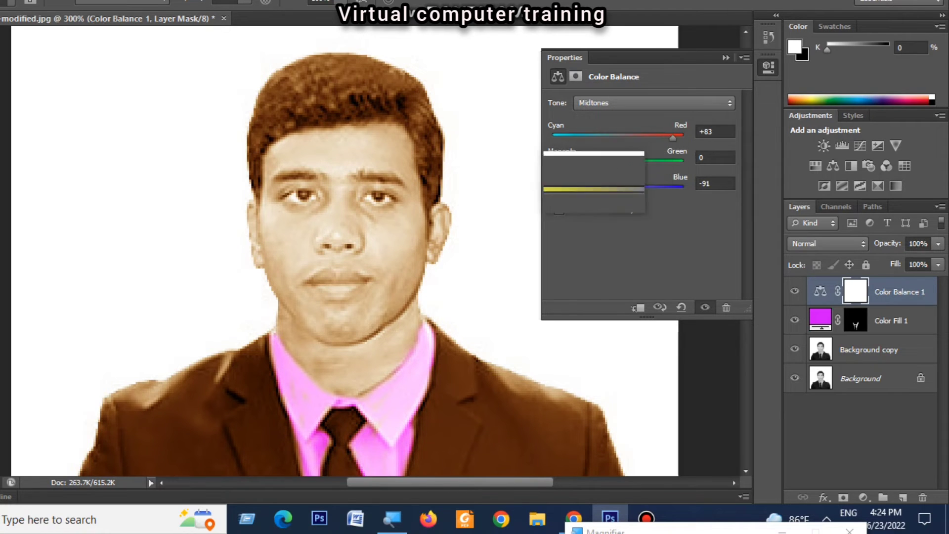
drag(559, 189, 558, 190)
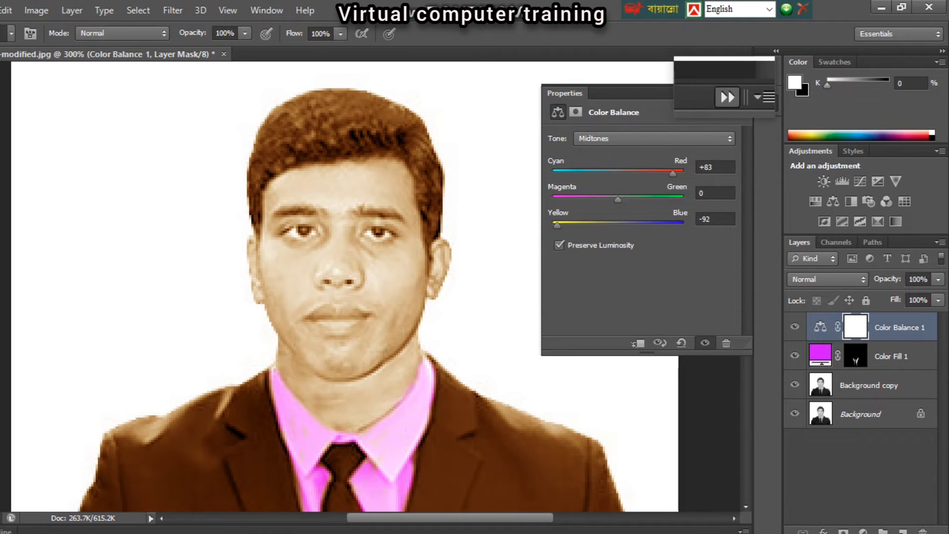
- Close the Color Balance settings and invert the adjustment layer's mask to black
click(726, 92)
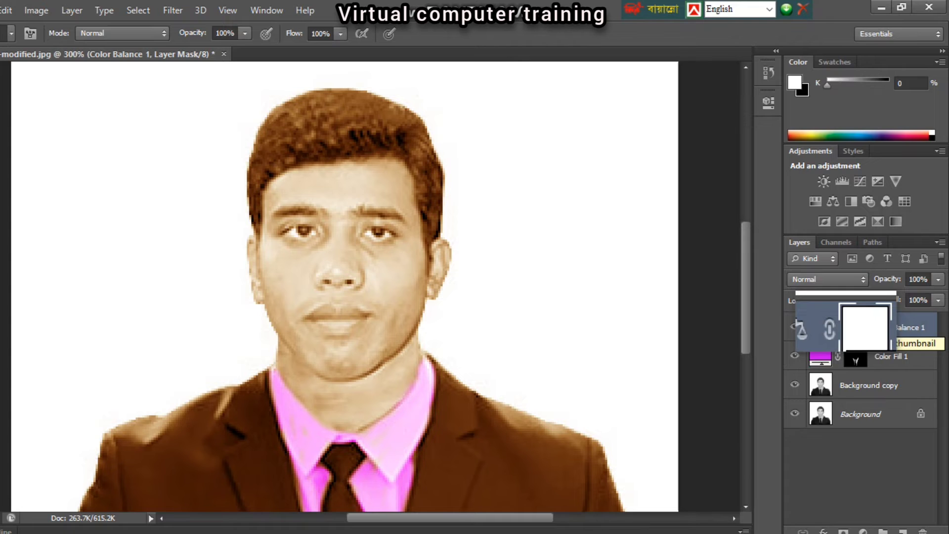
key(ctrl+i)
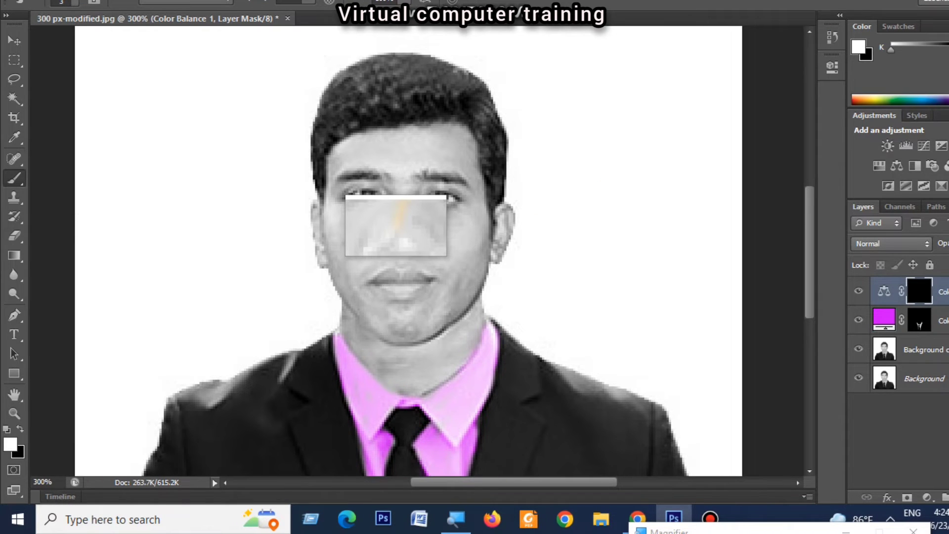
- Enlarge the brush to 15 and paint the warm skin tone onto the cheek on the photo's left side
key(bracketright)
key(bracketright)
key(bracketright)
key(bracketright)
key(bracketright)
key(bracketright)
key(bracketright)
key(bracketright)
key(bracketright)
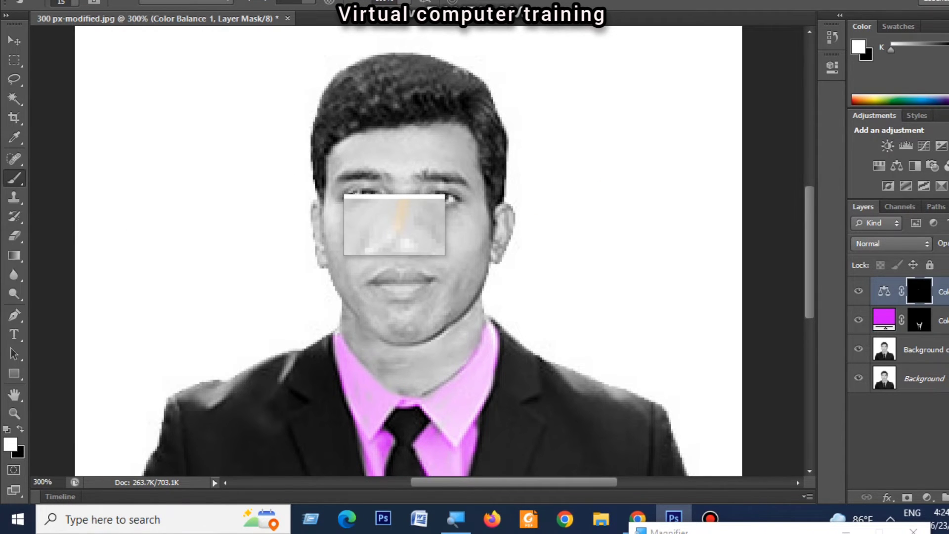
drag(340, 232, 356, 259)
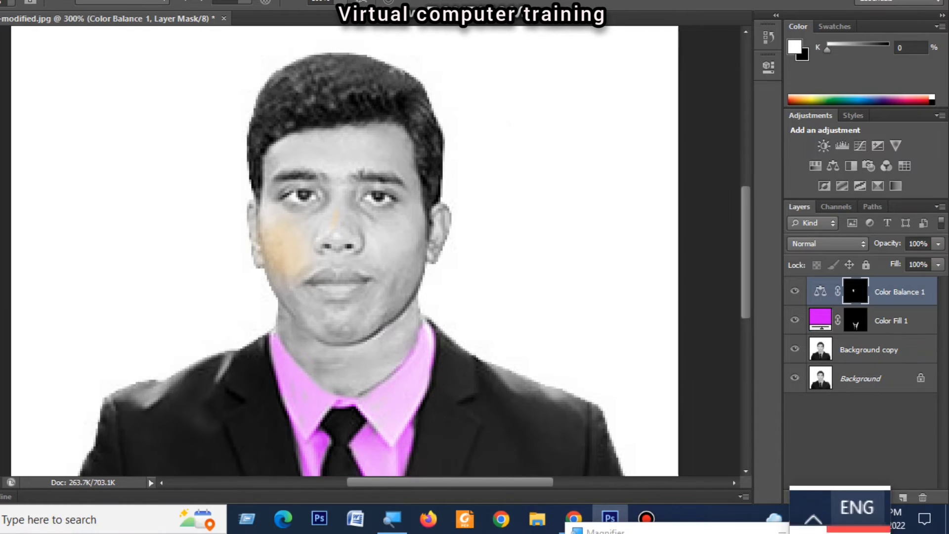
- Paint the skin tone along the jaw edge and across the neck down to the shirt collar
key(super+Escape)
scroll(375, 251, up, 2)
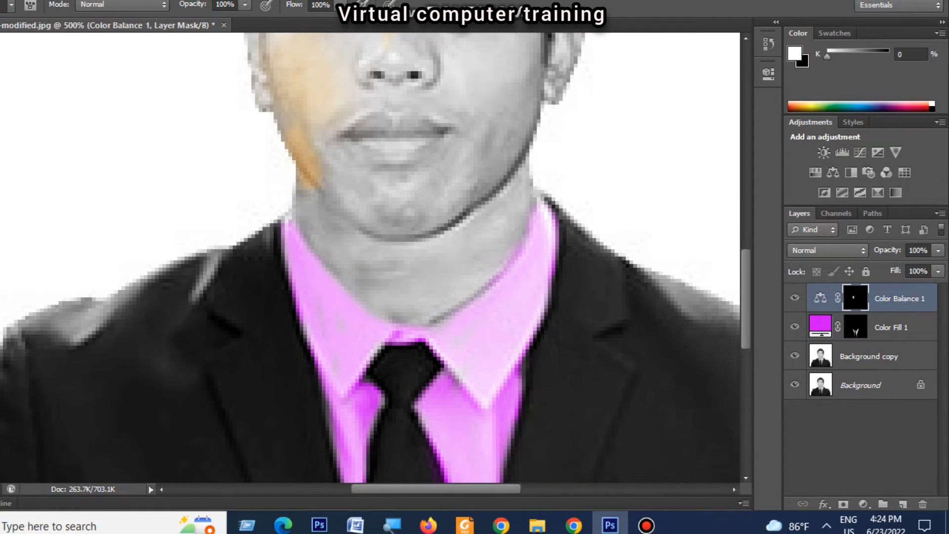
drag(356, 247, 391, 236)
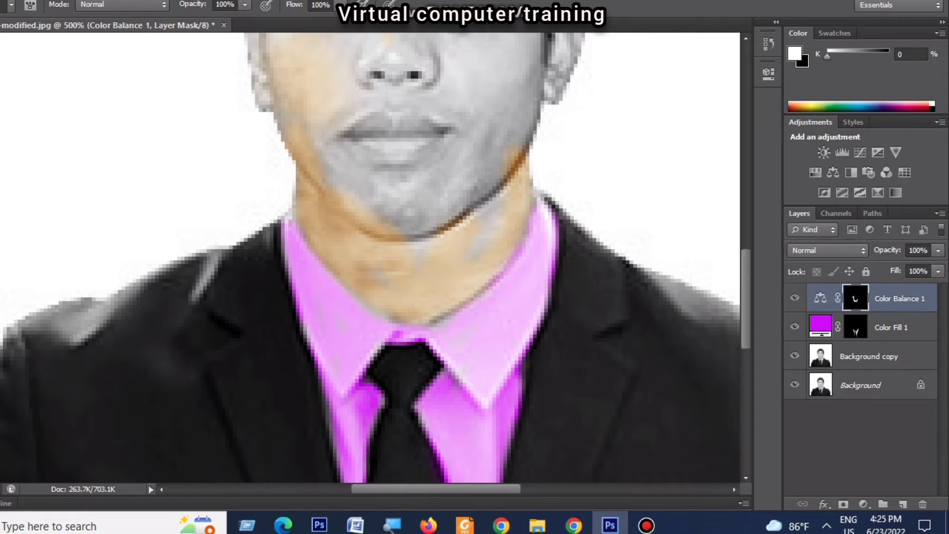
- Paint the skin tone over the rest of the face, including the chin, forehead, nose, lips and both ears
scroll(371, 262, up, 3)
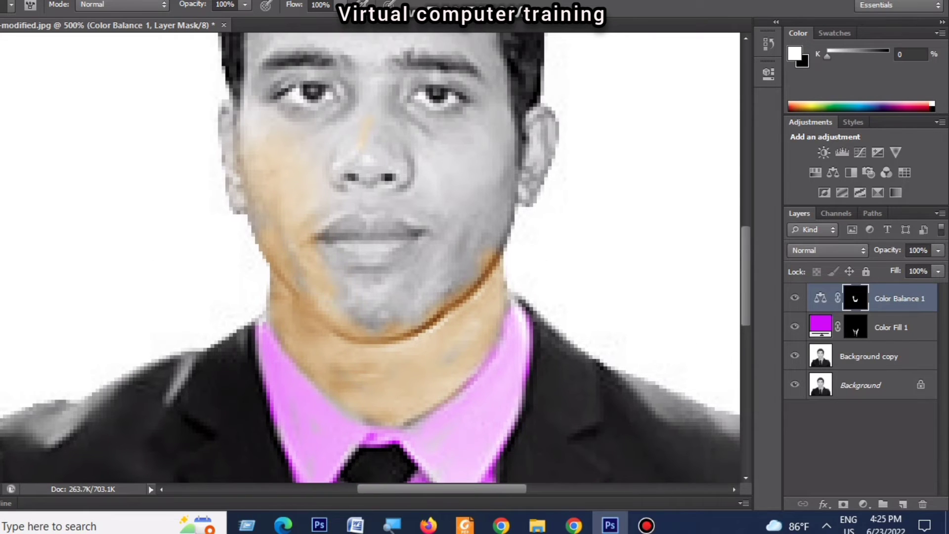
scroll(371, 262, up, 4)
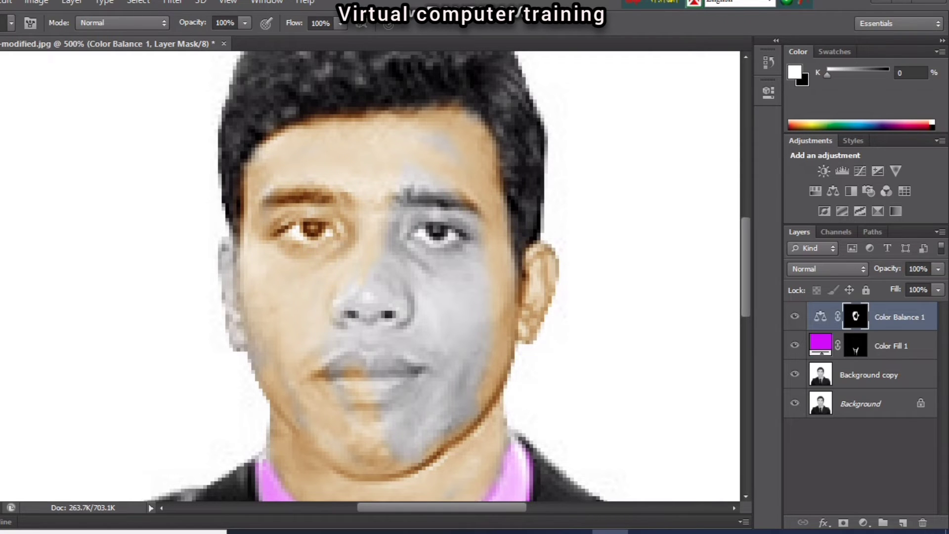
mouse_move(429, 193)
mouse_down()
mouse_move(445, 321)
mouse_move(413, 435)
mouse_up()
drag(346, 364, 447, 398)
scroll(371, 272, up, 1)
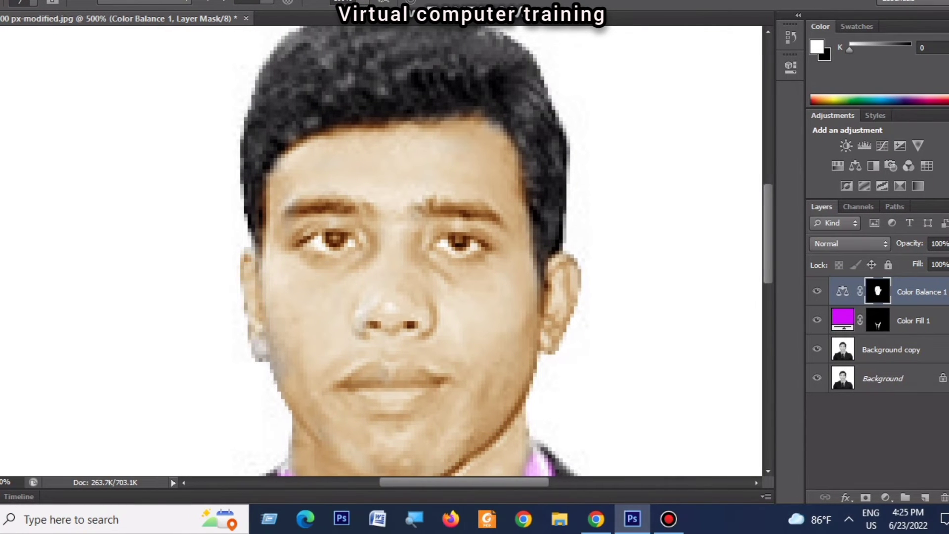
- Examine the coloured face and shirt at full-image and closer magnifications
key(ctrl+minus)
key(ctrl+minus)
key(ctrl+minus)
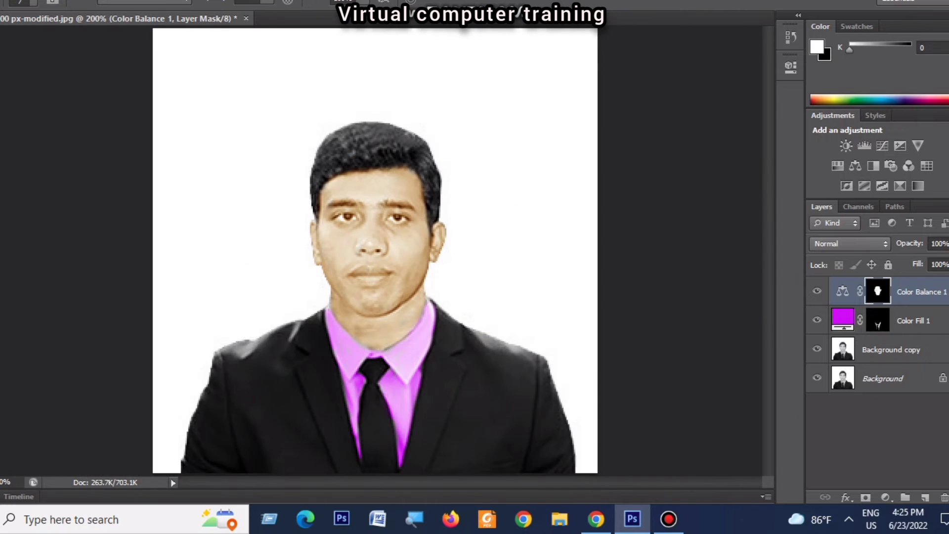
key(ctrl+minus)
key(ctrl+plus)
key(ctrl+minus)
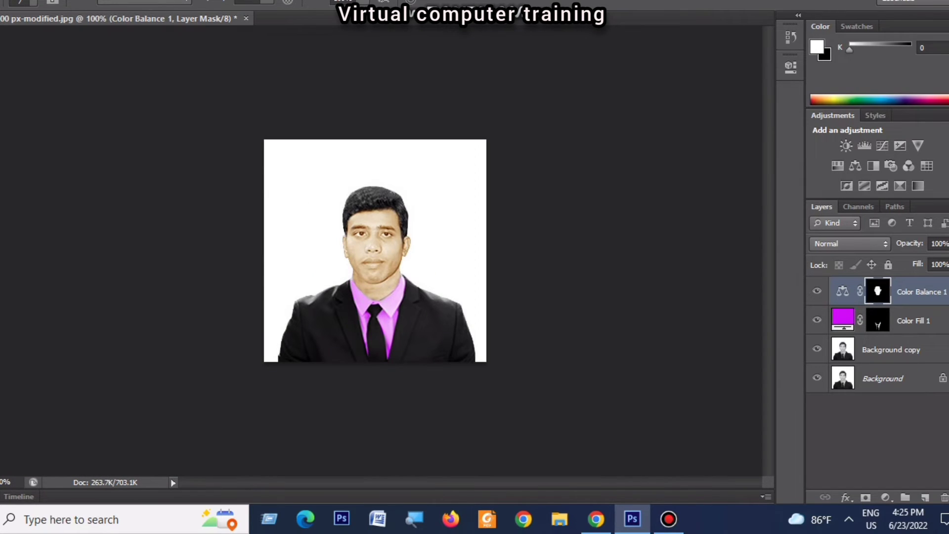
key(ctrl+plus)
key(ctrl+plus)
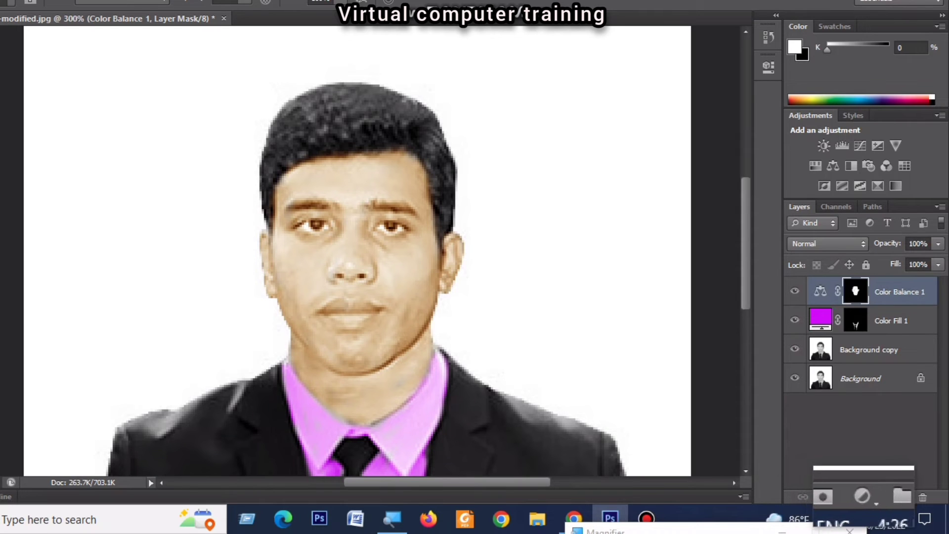
- Add a Solid Color fill layer in dark brown #251717 and invert its mask to black
click(863, 497)
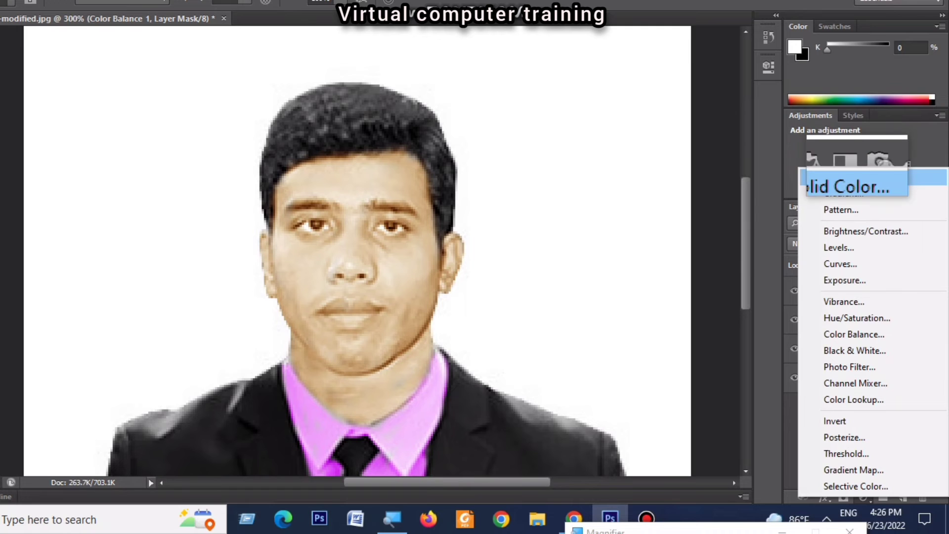
click(848, 176)
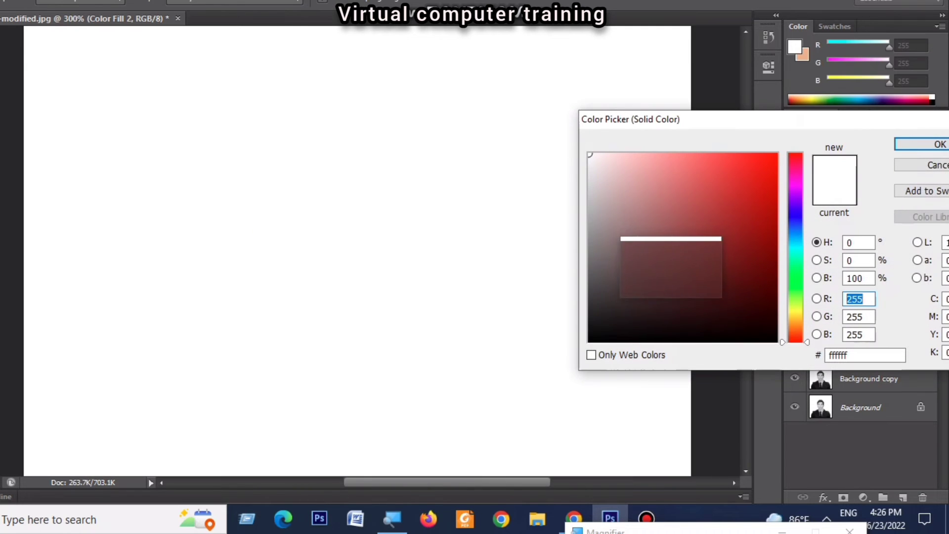
mouse_move(663, 279)
mouse_down()
mouse_move(651, 288)
mouse_move(667, 306)
mouse_move(659, 315)
mouse_up()
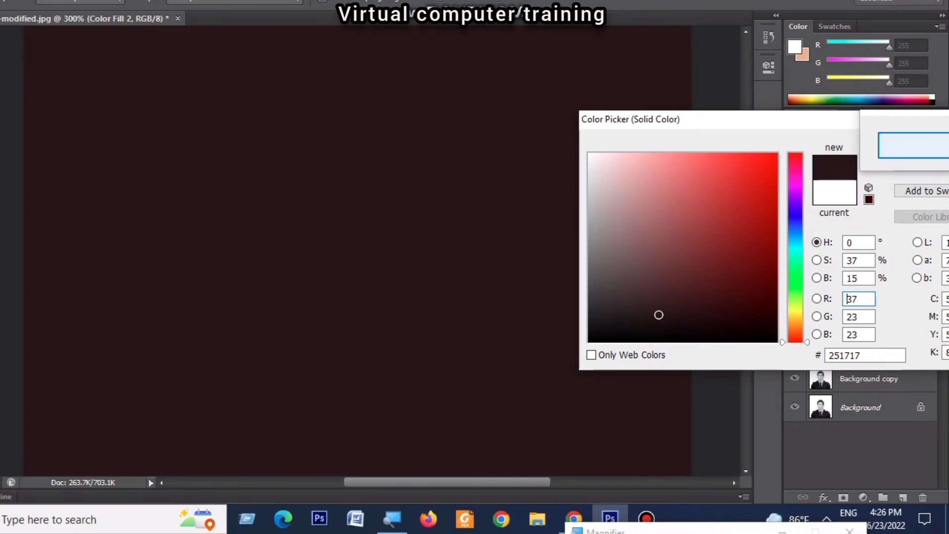
click(910, 141)
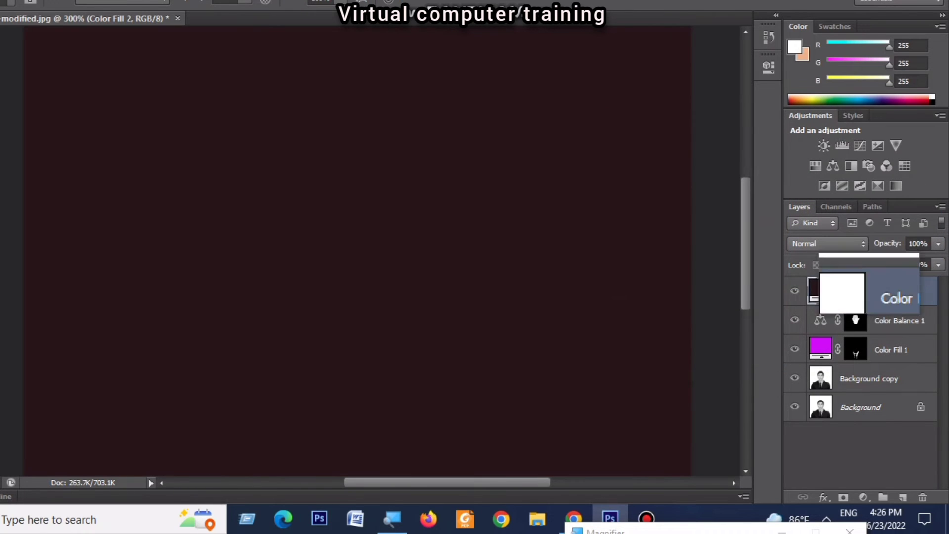
click(856, 292)
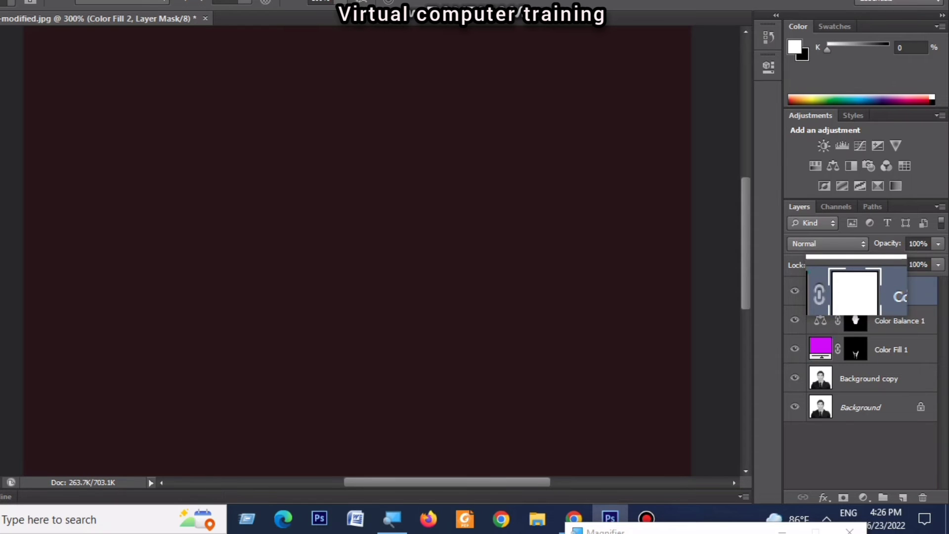
key(ctrl+i)
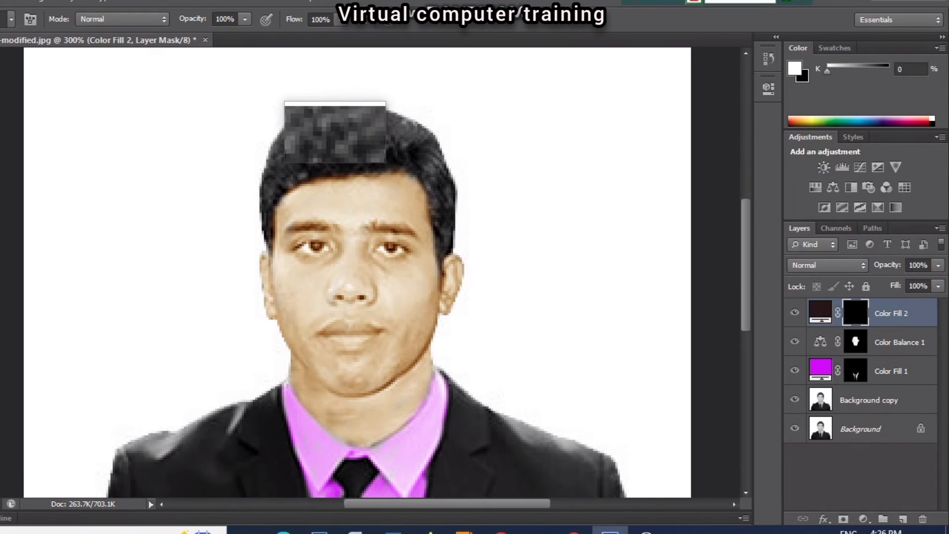
scroll(335, 134, up, 2)
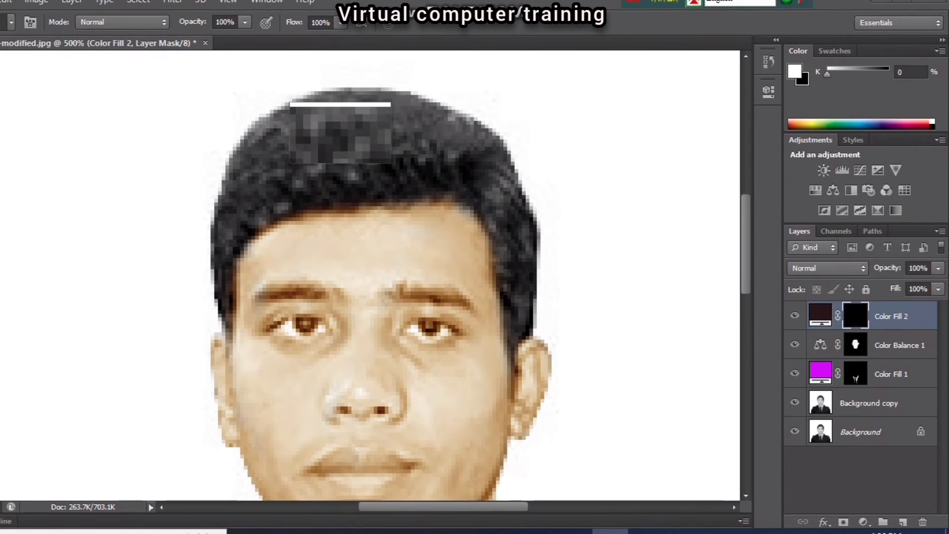
mouse_move(346, 132)
mouse_down()
mouse_move(398, 131)
mouse_move(354, 142)
mouse_up()
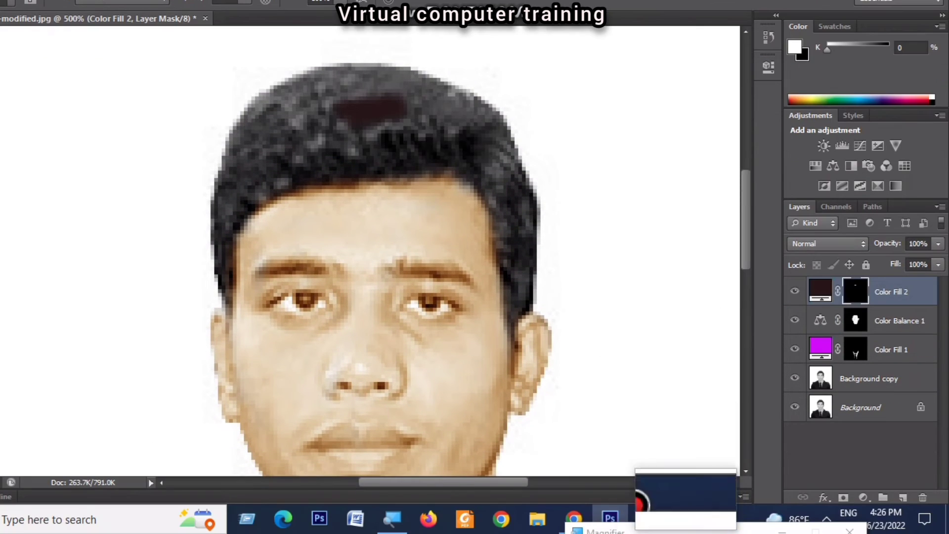
key(ctrl+z)
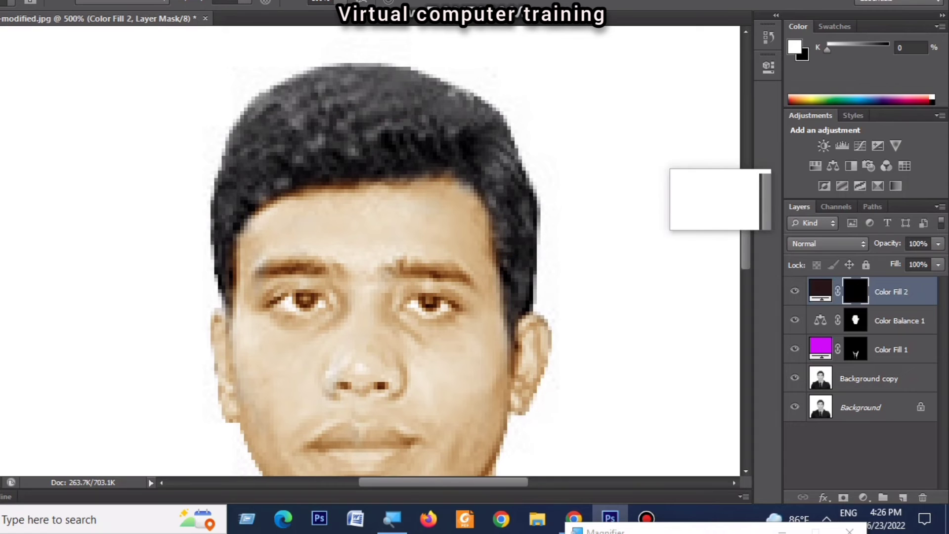
- Set the dark brown fill layer's blend mode to Color and paint the tint over all of the hair
click(811, 243)
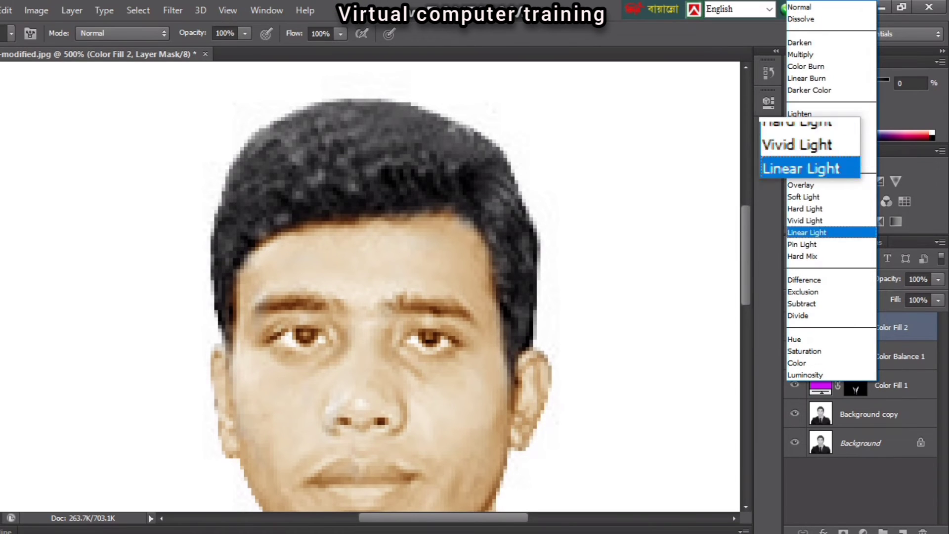
click(811, 363)
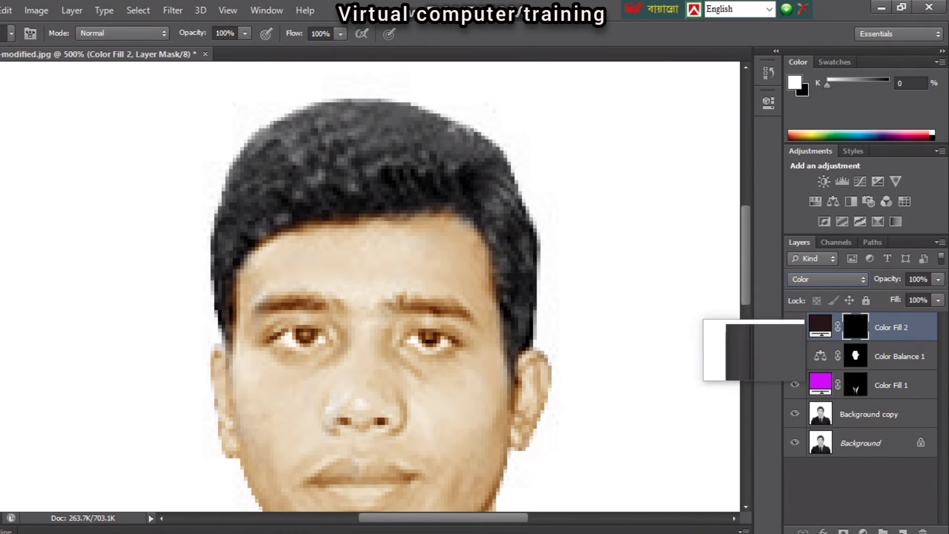
drag(375, 165, 390, 161)
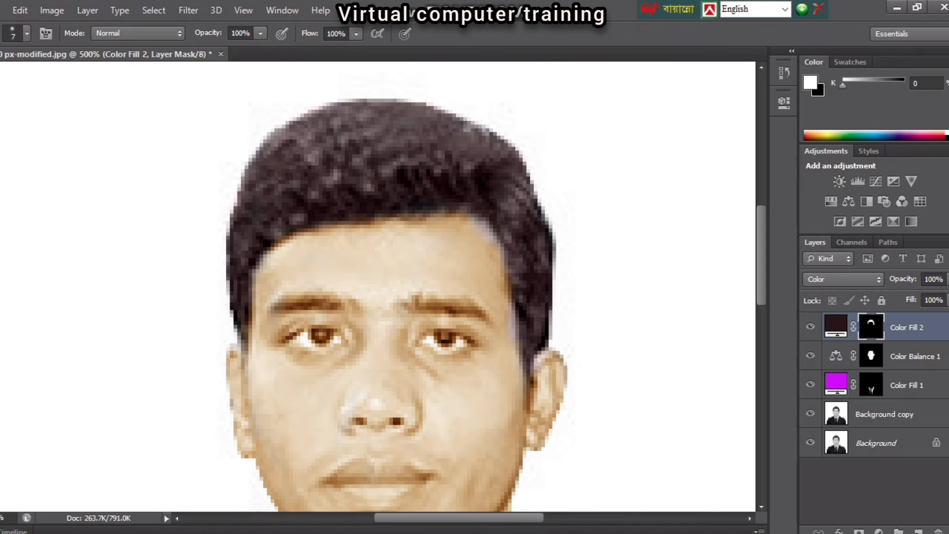
scroll(378, 286, down, 4)
key(ctrl+0)
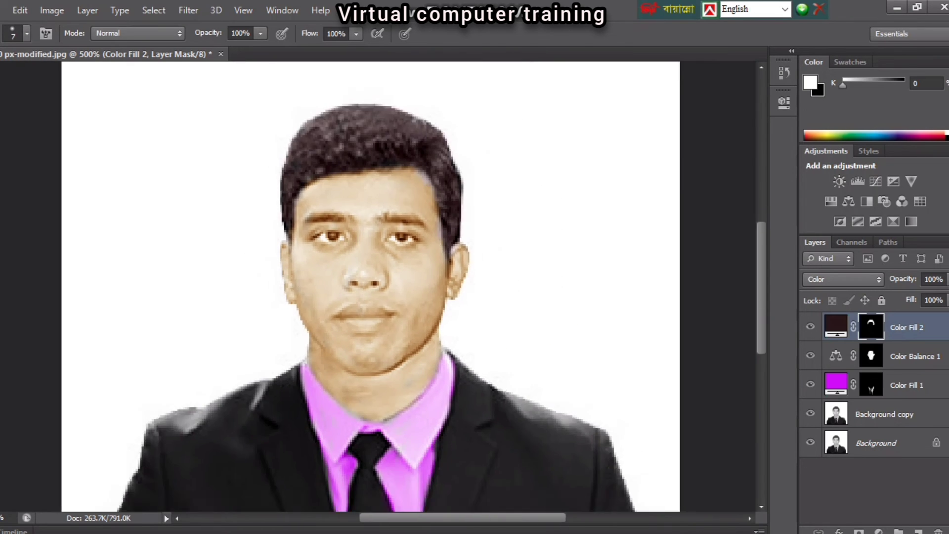
key(ctrl+minus)
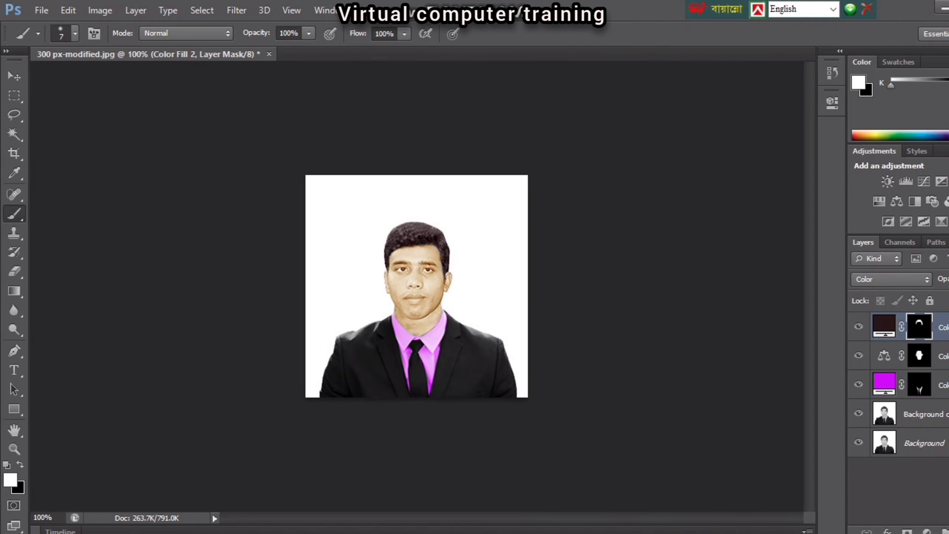
- Deselect the layers and extend the canvas with the Crop tool to roughly twice its width, adding space beside the portrait
click(14, 75)
click(594, 267)
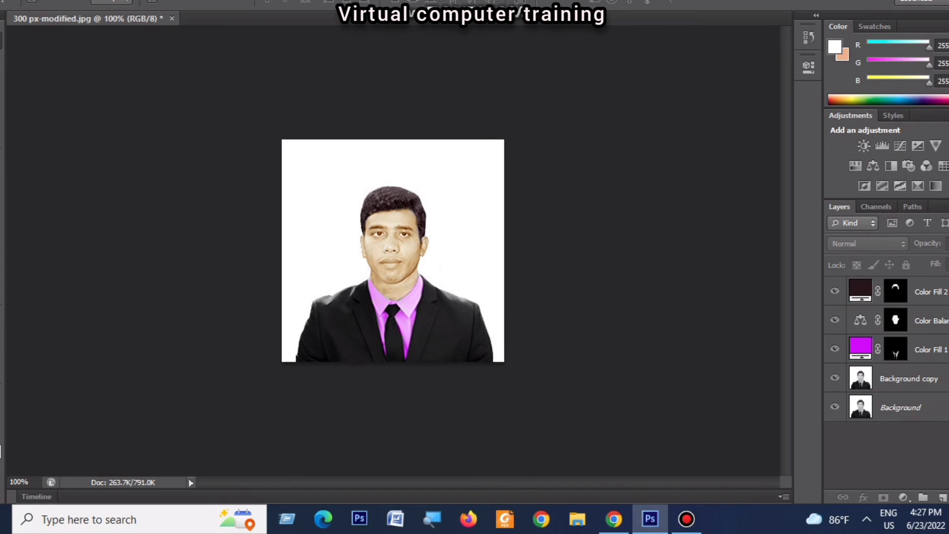
key(c)
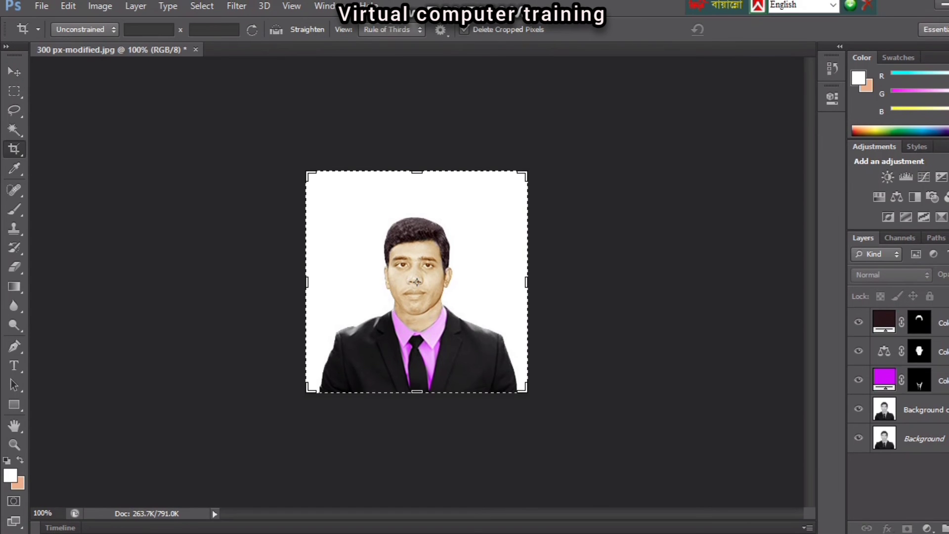
drag(525, 173, 672, 174)
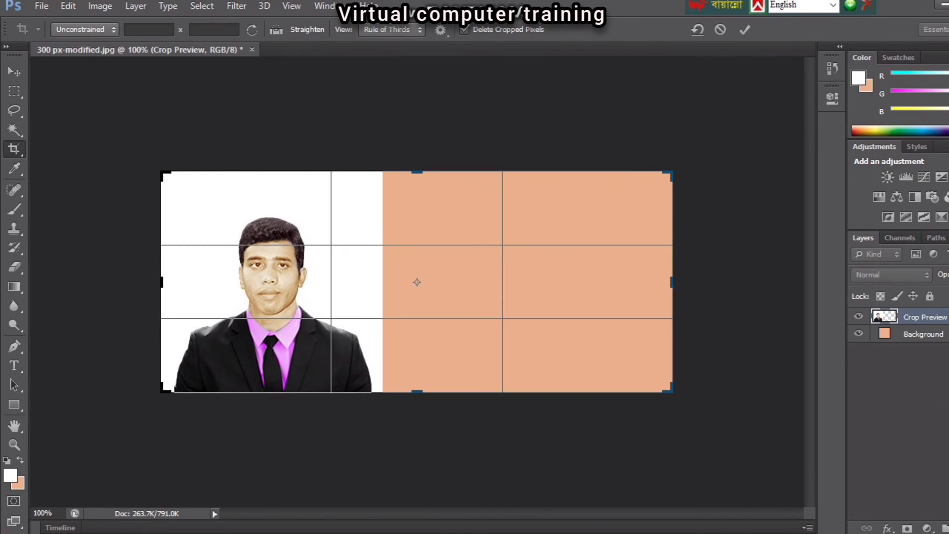
drag(673, 283, 635, 282)
click(745, 29)
- Check what the Background layer contains by hiding and showing it, and deselect it
click(861, 397)
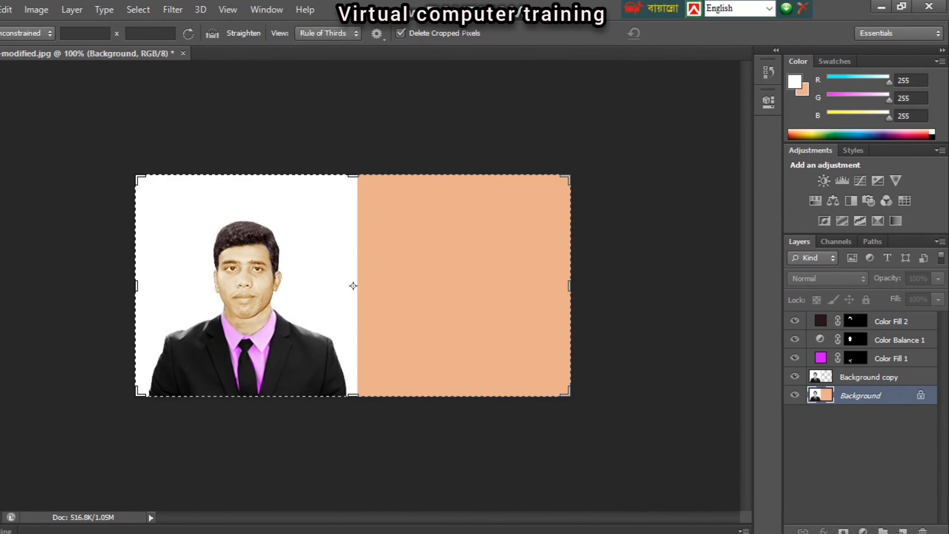
click(795, 395)
click(795, 395)
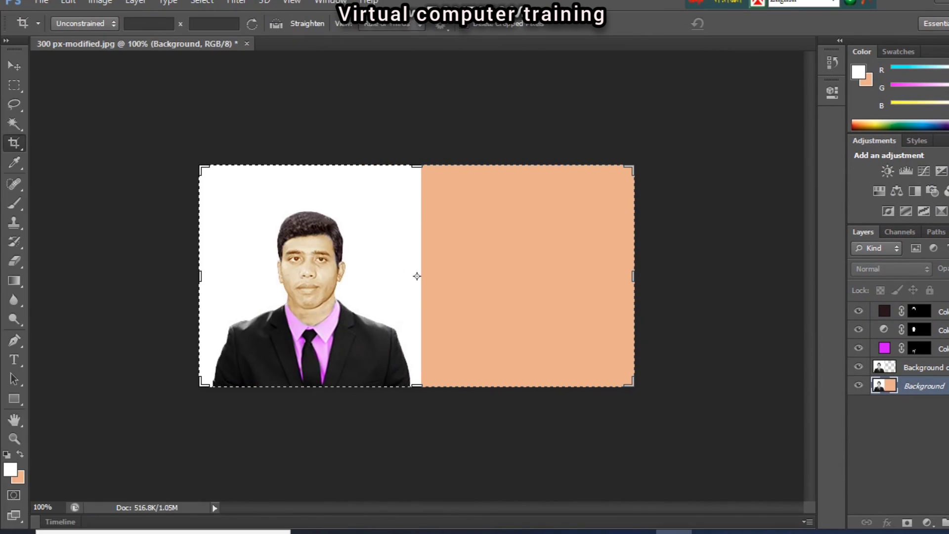
click(15, 63)
click(633, 269)
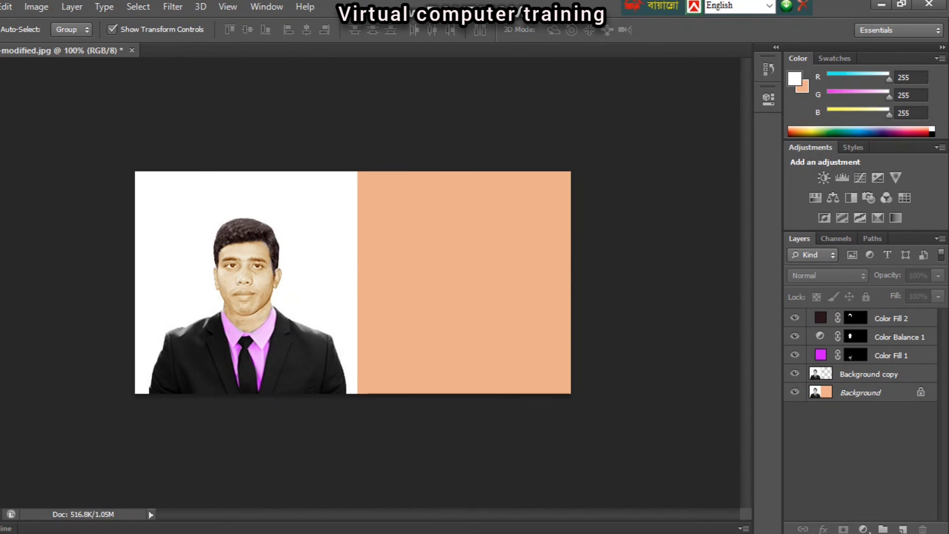
- Unlock the Background layer and move its black-and-white portrait into the added canvas beside the coloured one
double_click(863, 396)
click(564, 171)
drag(522, 232, 487, 208)
drag(353, 392, 348, 394)
drag(489, 304, 479, 306)
drag(560, 284, 559, 284)
click(682, 30)
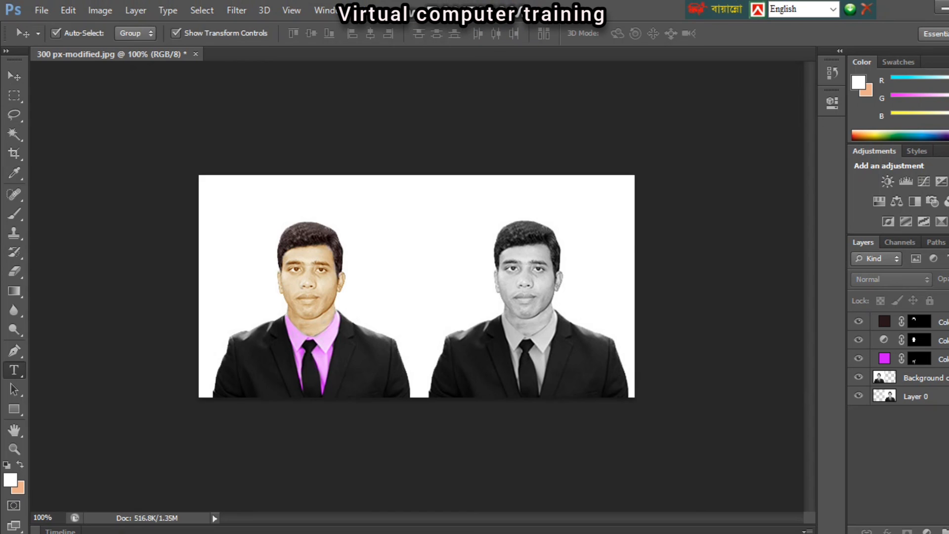
- Add the text "After Before" above the two portraits in the Gill Sans Ultra Bold font at 12 pt
click(13, 370)
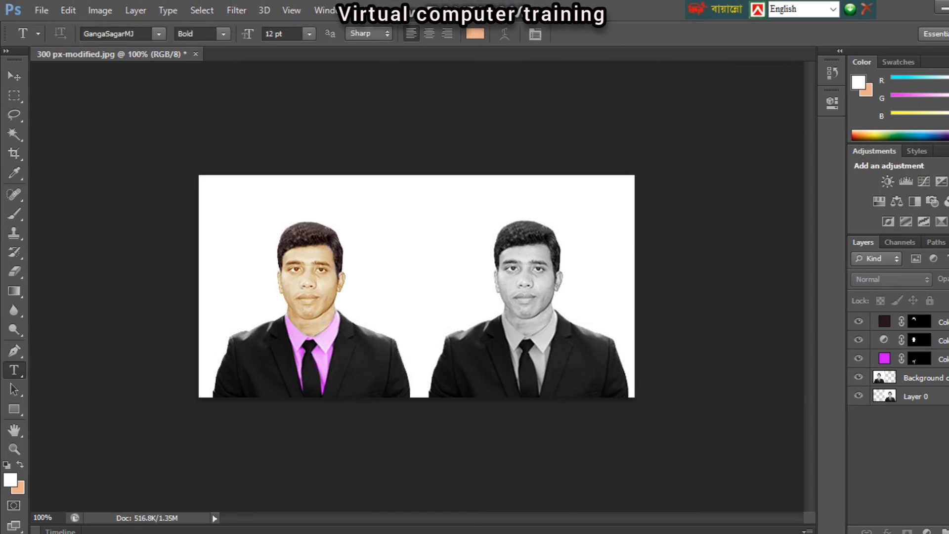
click(332, 194)
click(159, 34)
click(198, 157)
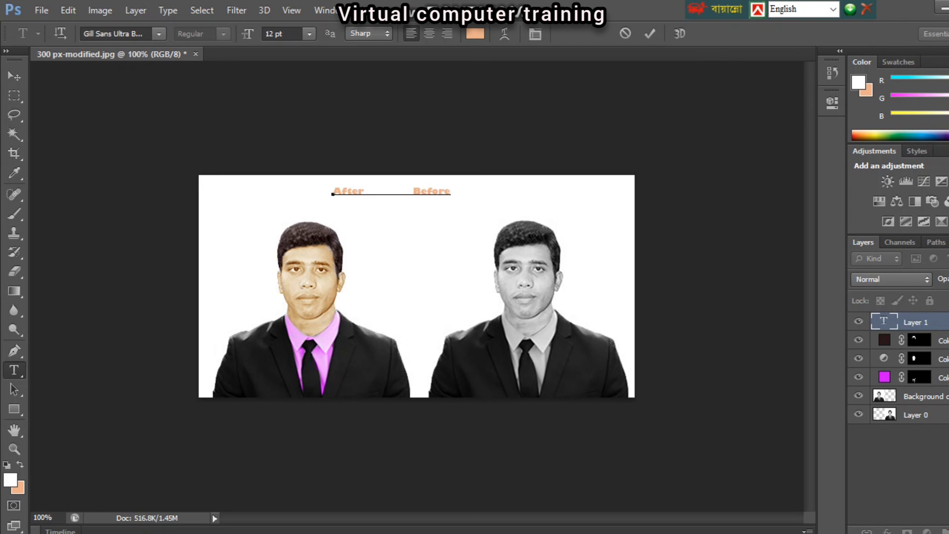
- Recolour the whole "After Before" text bright red
key(ctrl+a)
click(475, 33)
click(731, 204)
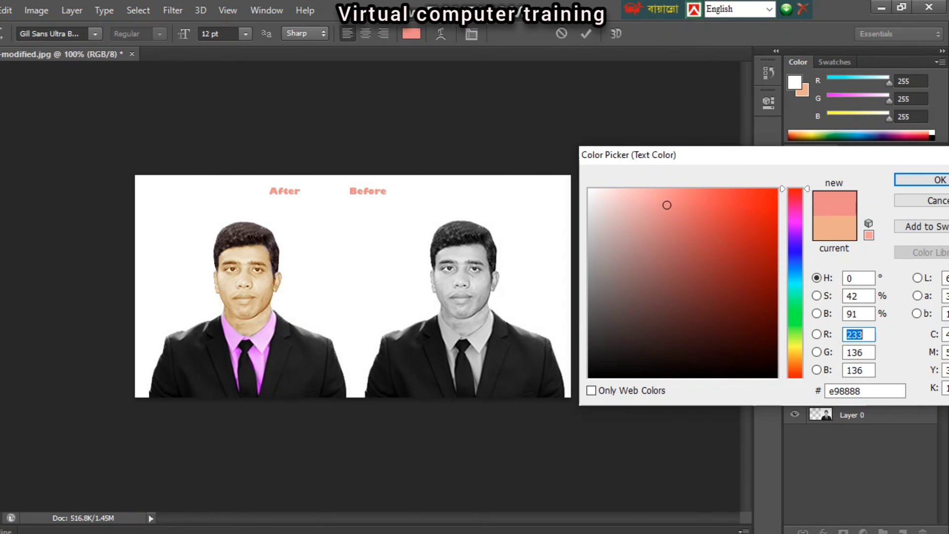
drag(667, 205, 778, 188)
click(922, 179)
click(586, 33)
- Enlarge and reposition the "After Before" text above the portraits, with a second scaling to 134.74% width and 117.95% height
key(v)
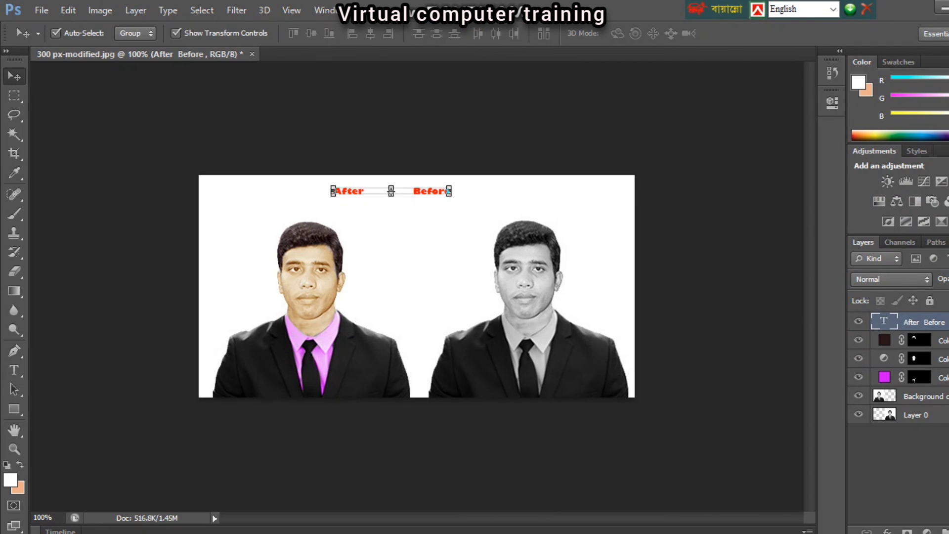
mouse_move(449, 191)
mouse_down()
mouse_move(497, 214)
mouse_move(431, 193)
mouse_up()
drag(366, 212, 349, 211)
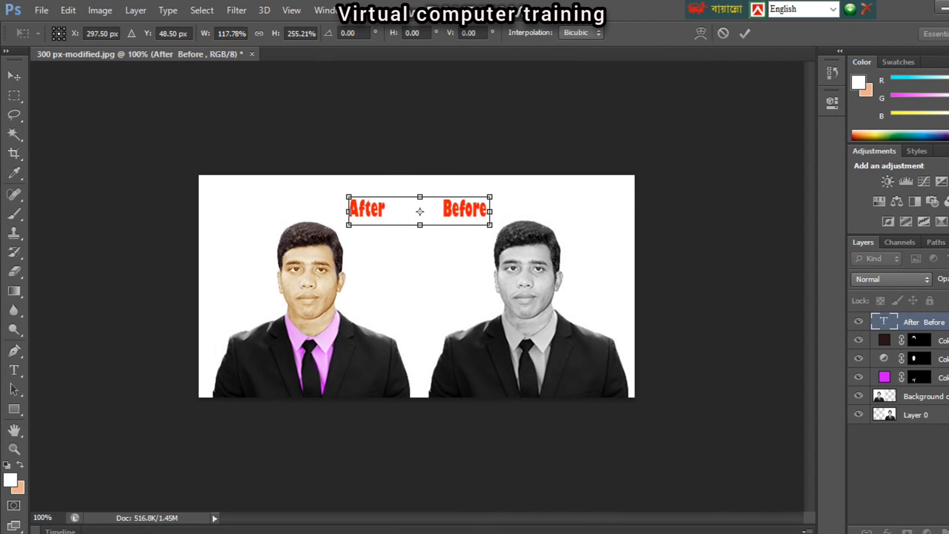
drag(489, 212, 425, 183)
key(Return)
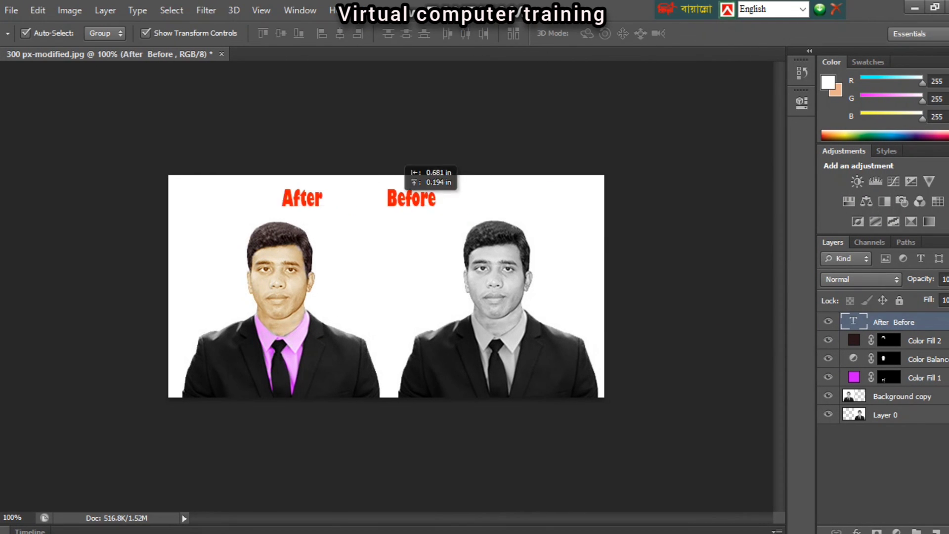
key(ctrl+t)
drag(500, 201, 494, 214)
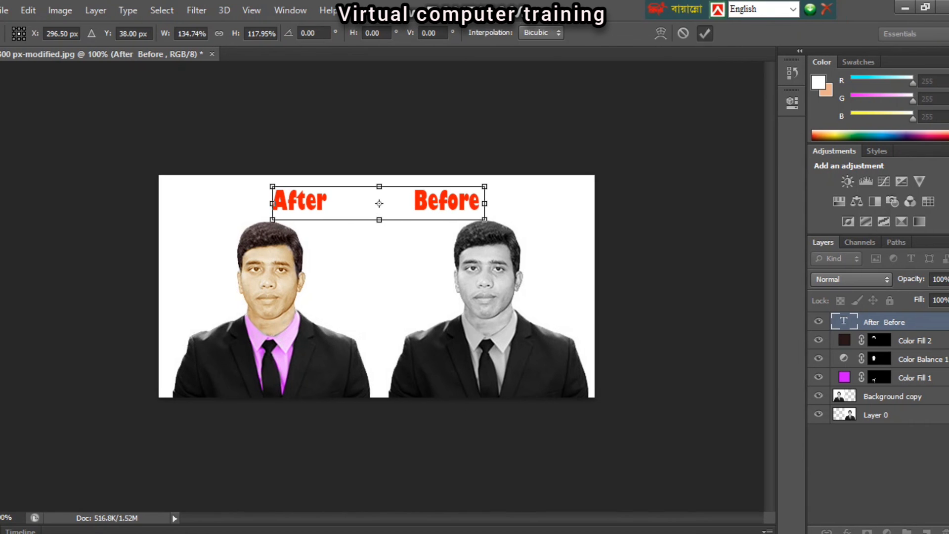